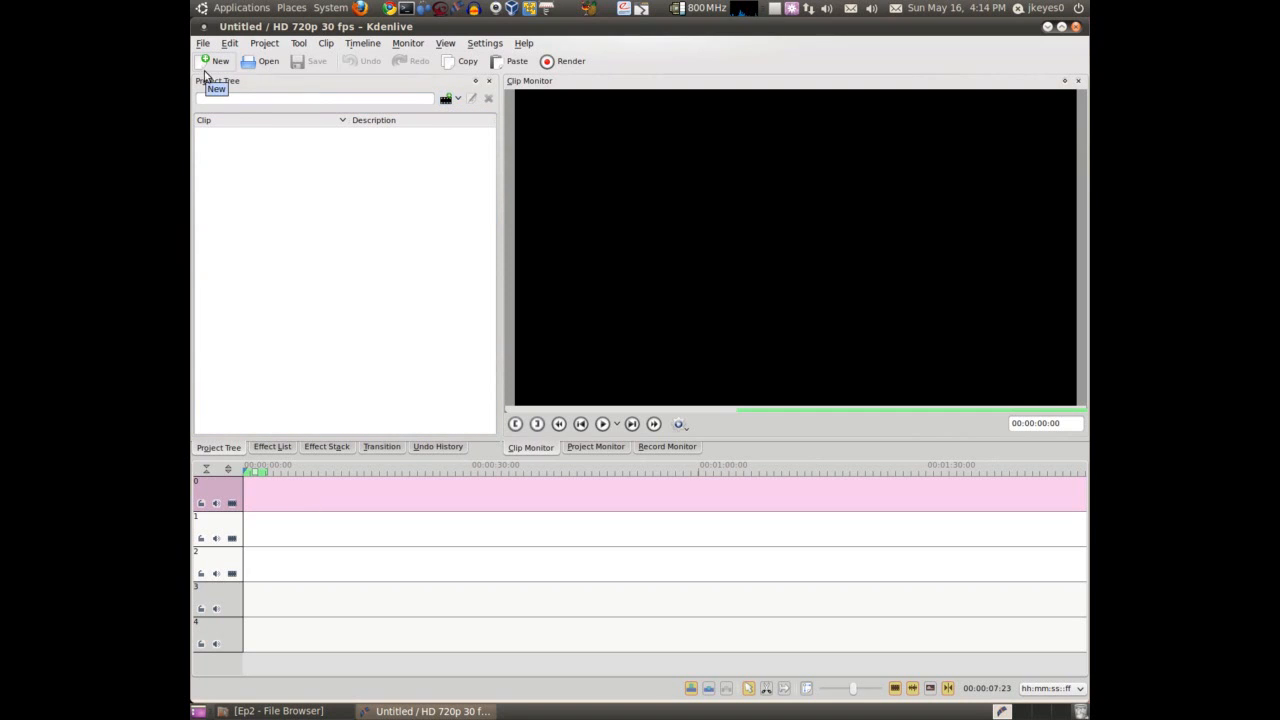
Switch to the Ep2 file browser and add VID00001.MP4 and output.avi together to the Kdenlive project tree
click(280, 711)
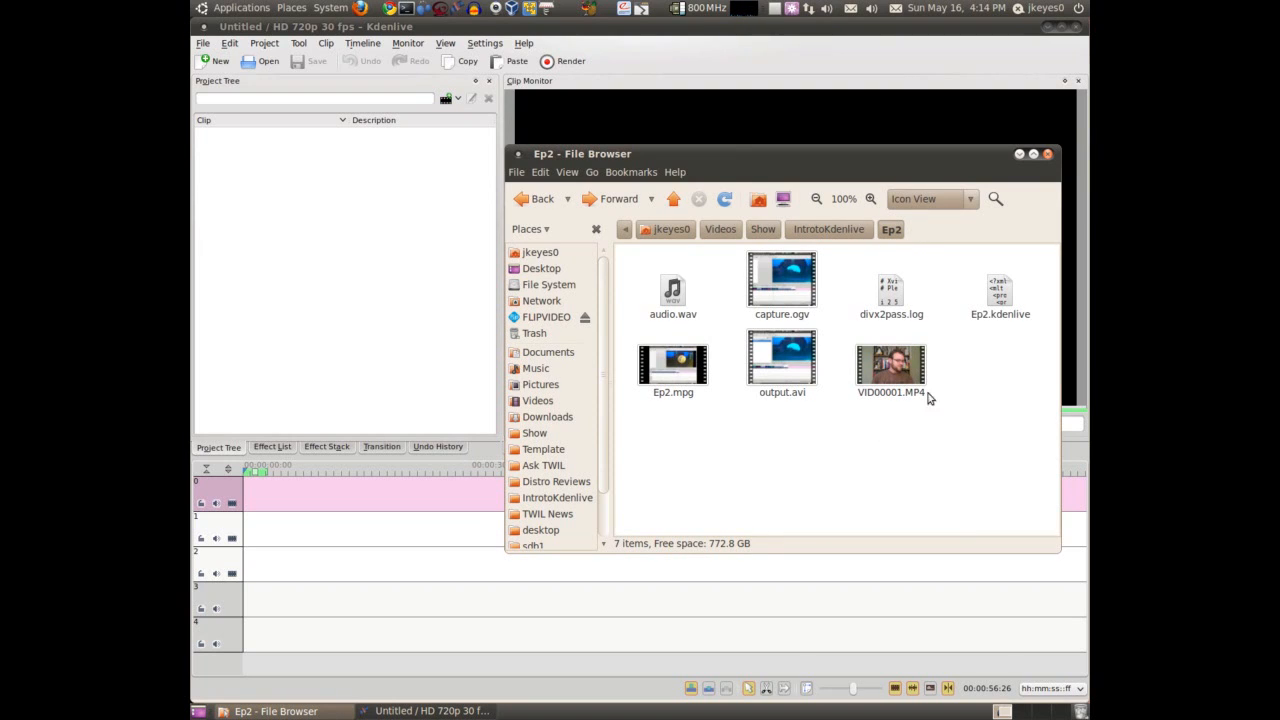
click(895, 376)
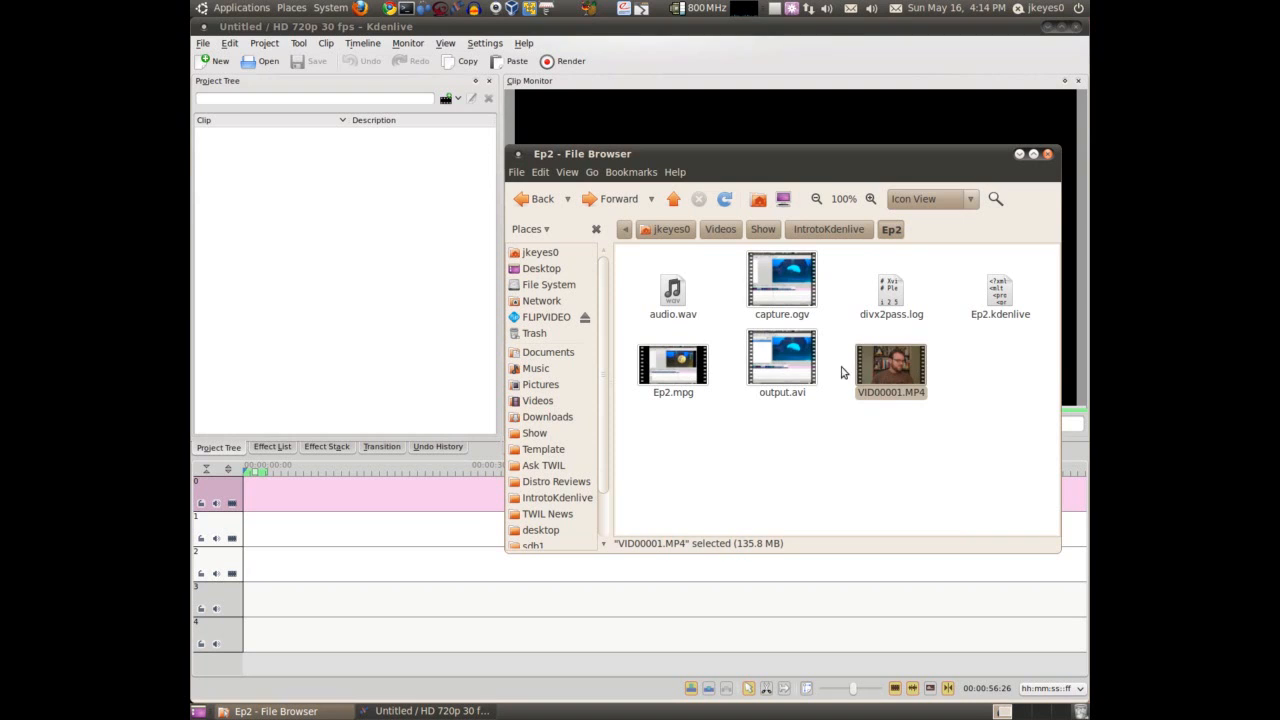
ctrl+click(778, 359)
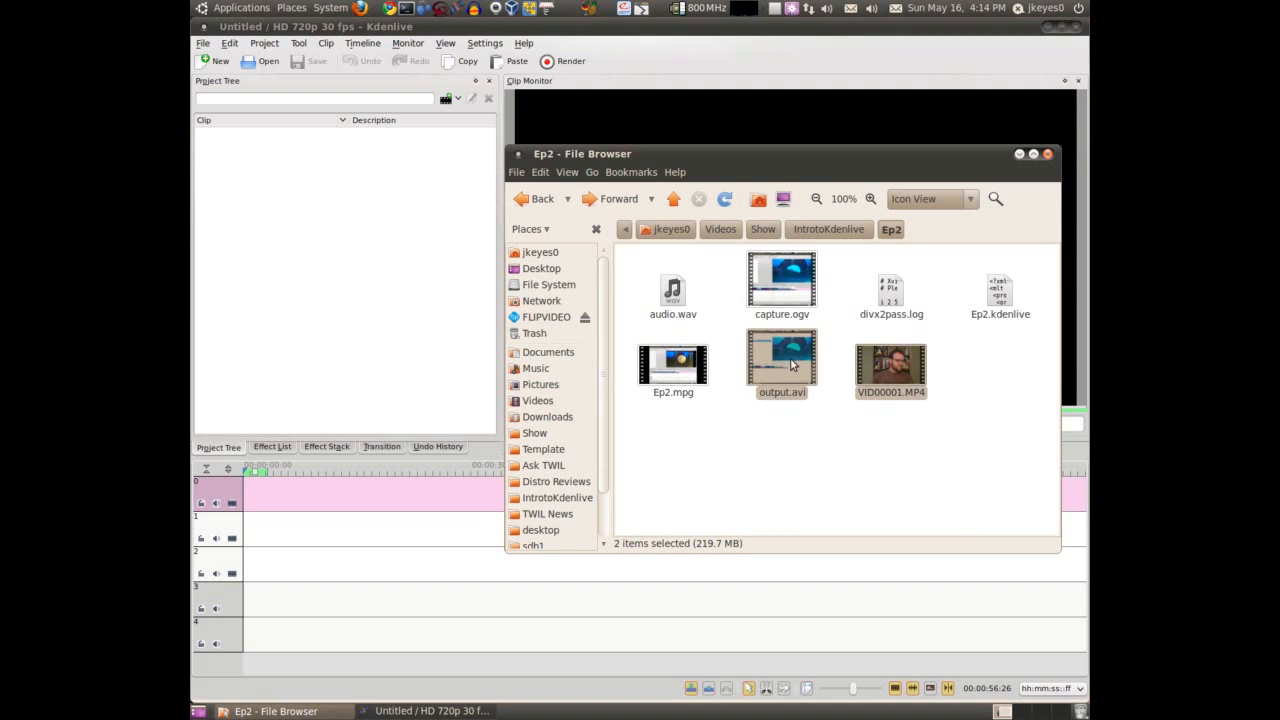
drag(778, 359, 283, 237)
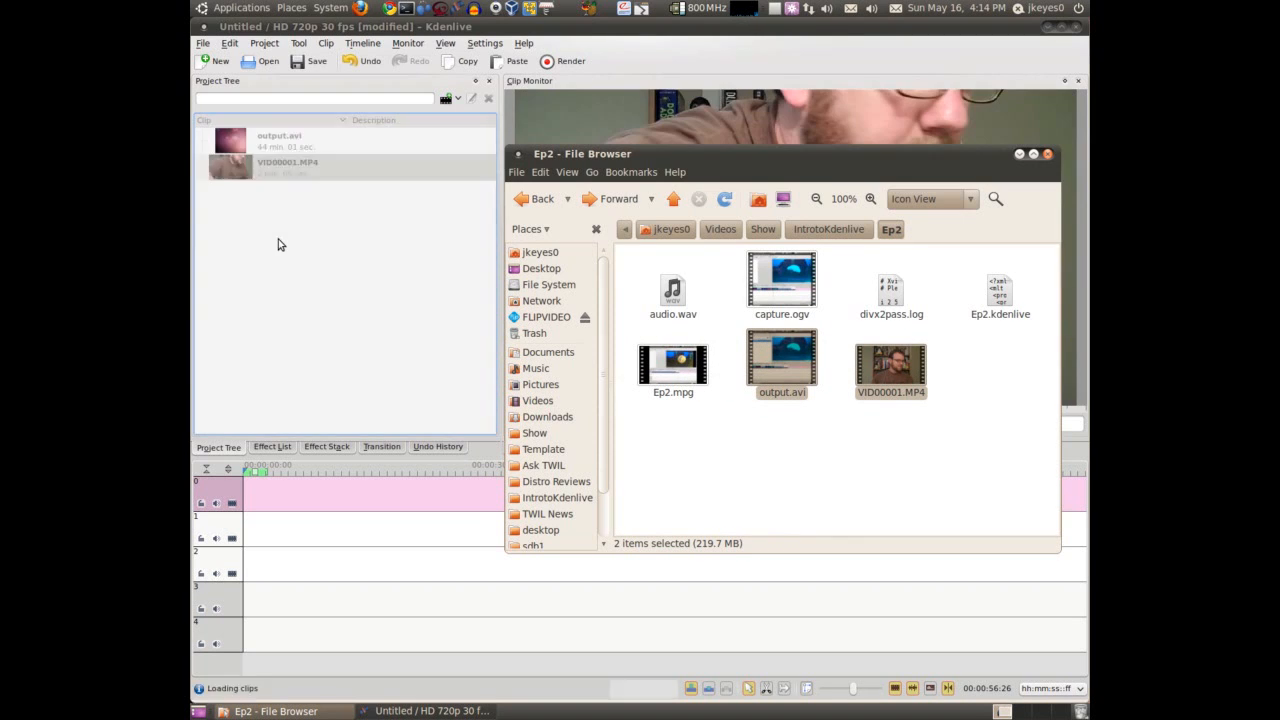
click(283, 237)
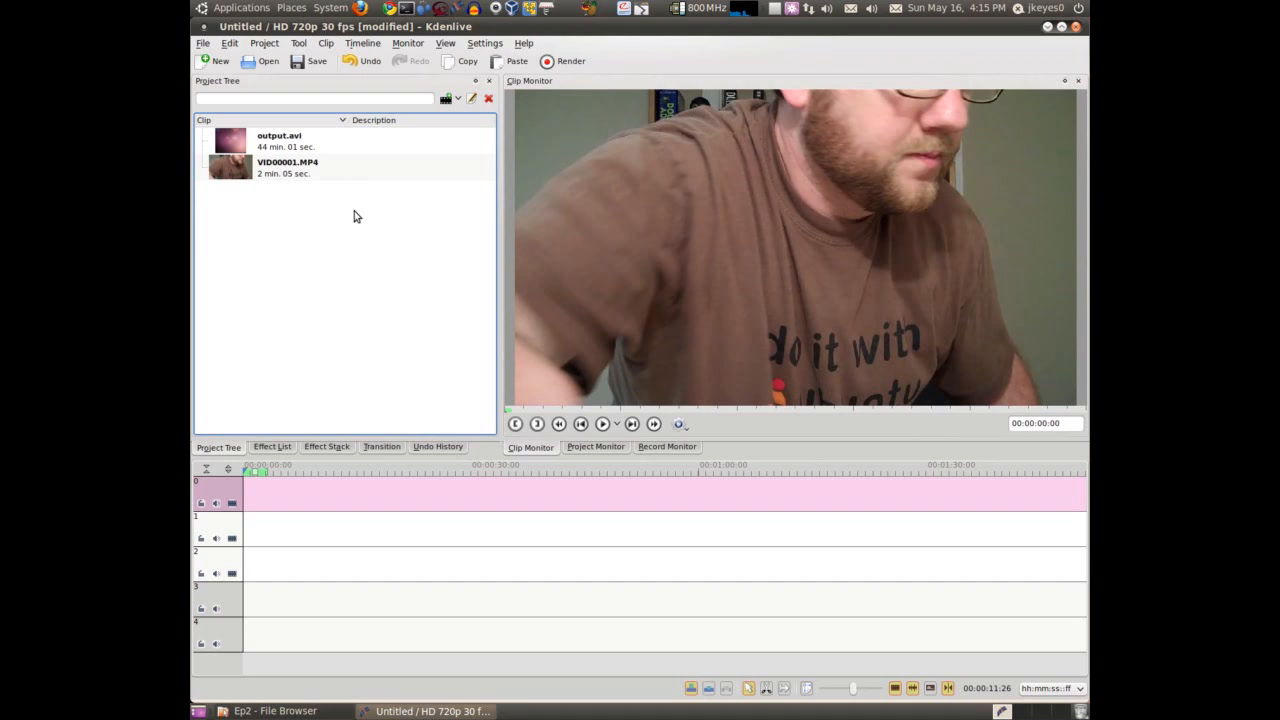
Play capture.ogv from the Ep2 folder to check its length, then return to the Kdenlive project
click(280, 711)
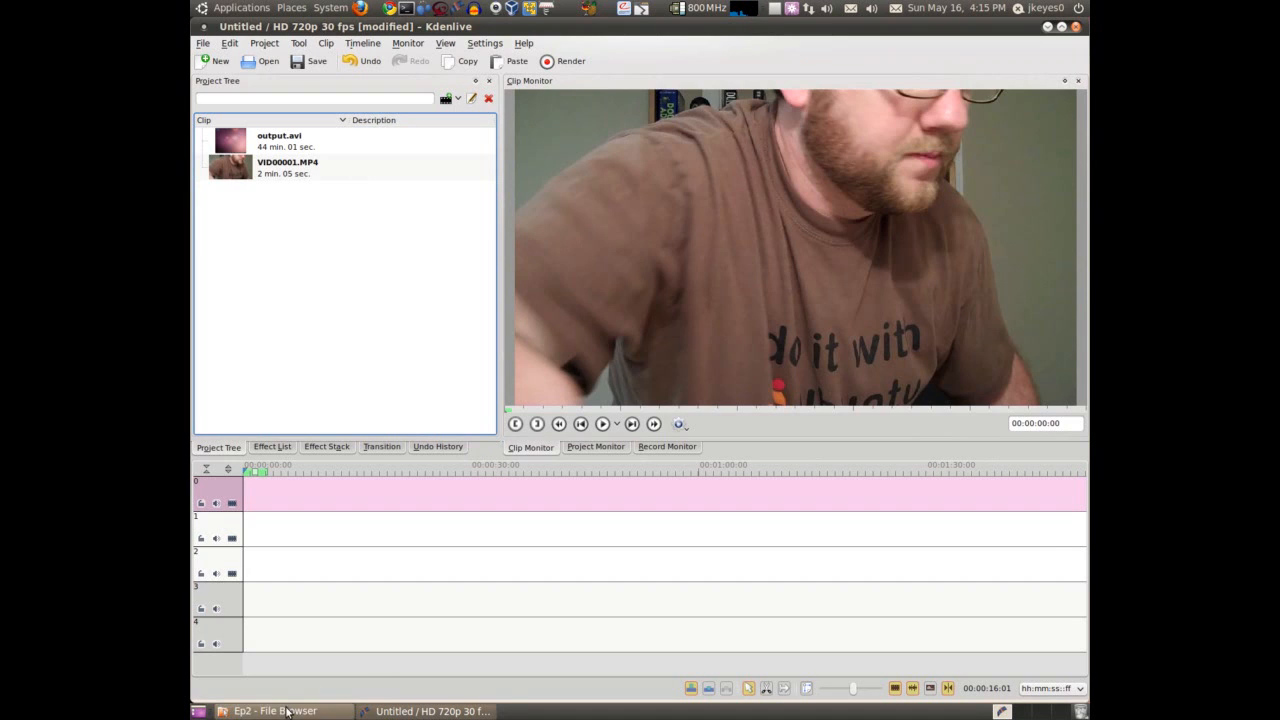
click(797, 295)
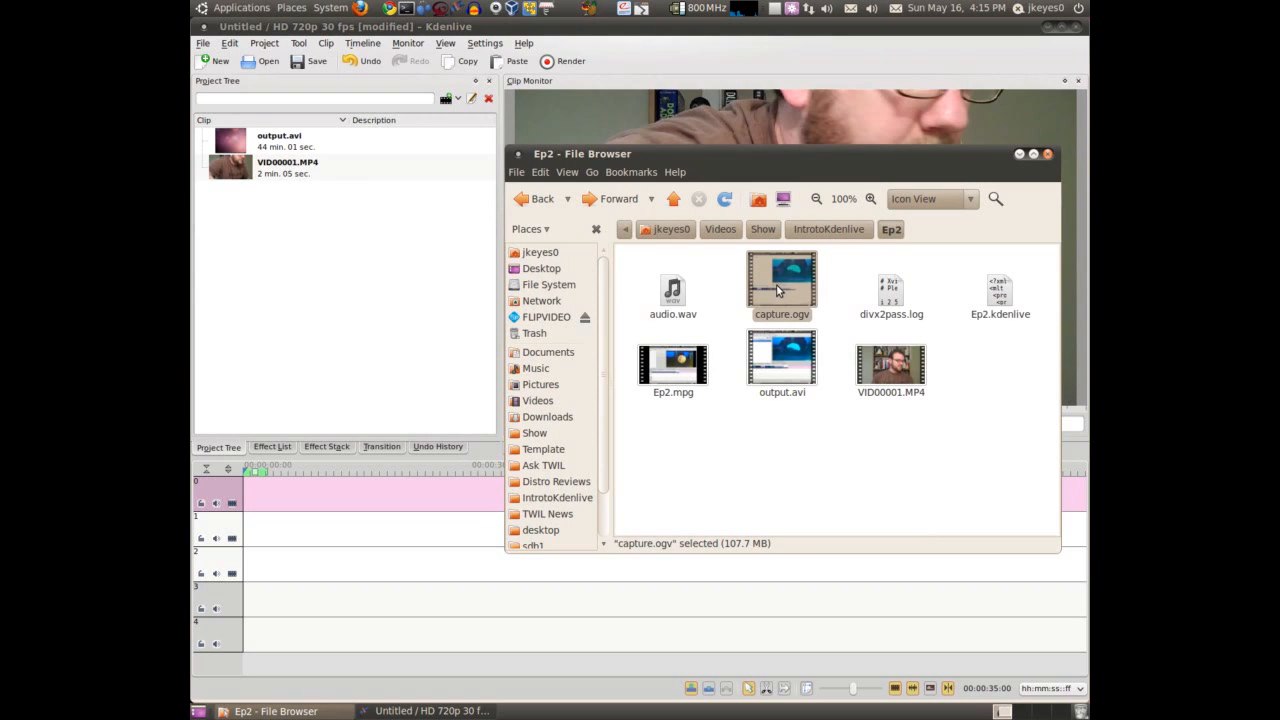
double_click(779, 290)
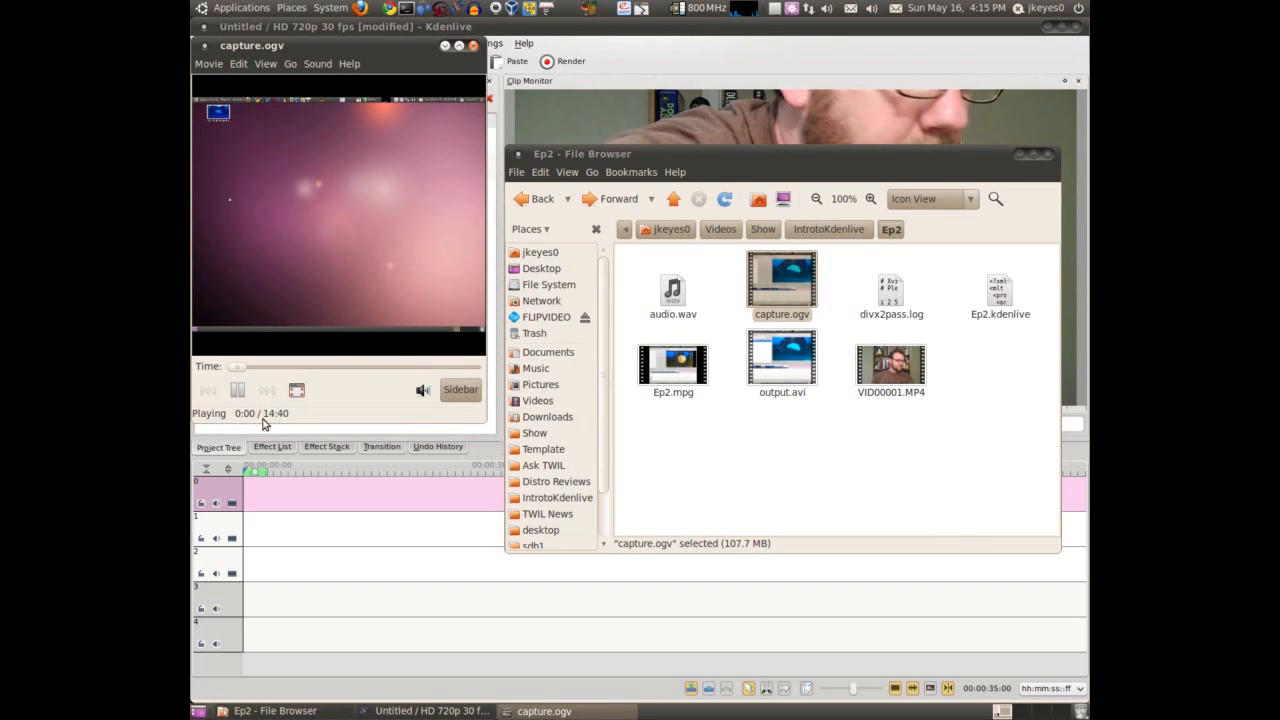
click(473, 46)
click(789, 365)
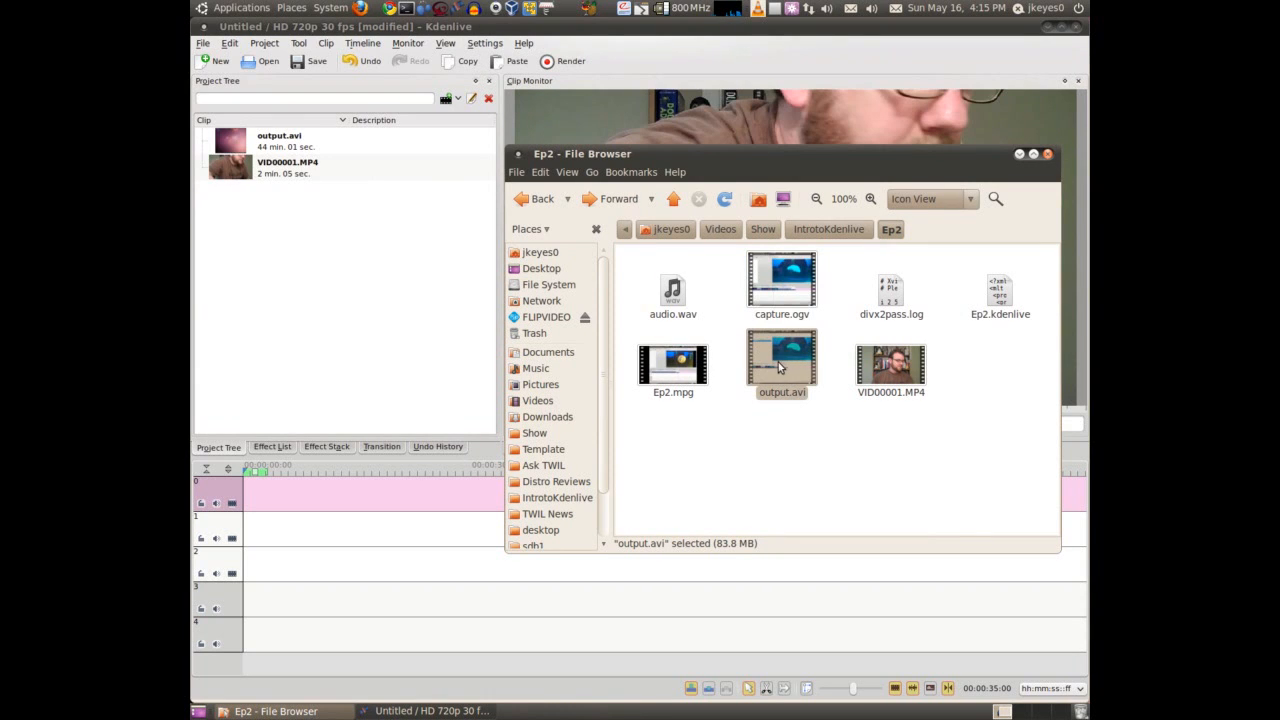
click(335, 281)
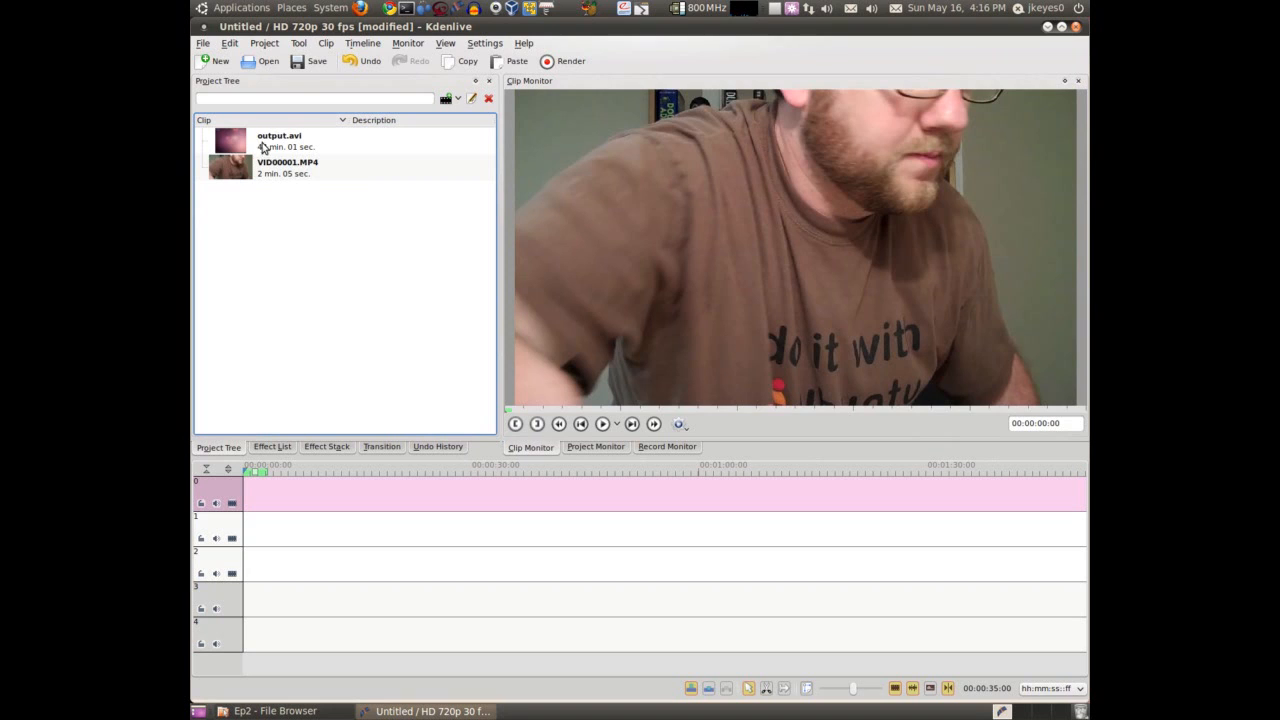
Place output.avi at the start of track 0 and cut it just after its audio waveform ends
drag(266, 145, 247, 497)
drag(278, 175, 285, 238)
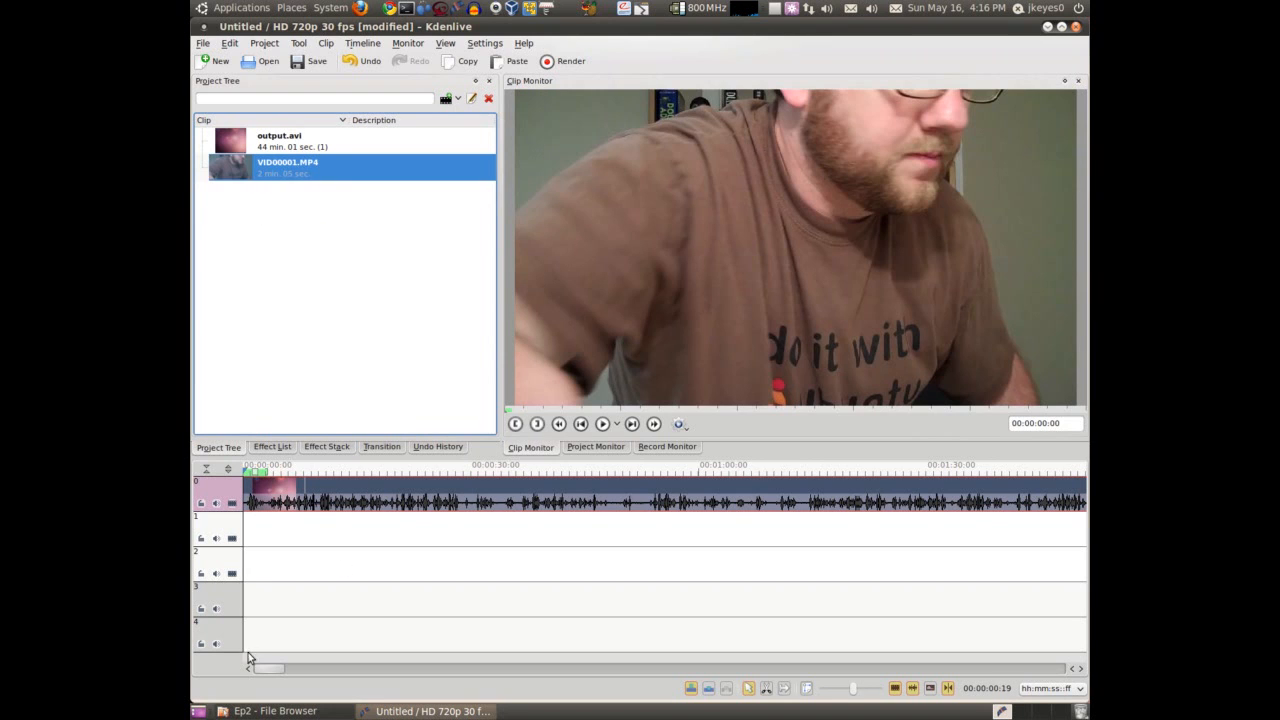
drag(268, 668, 527, 666)
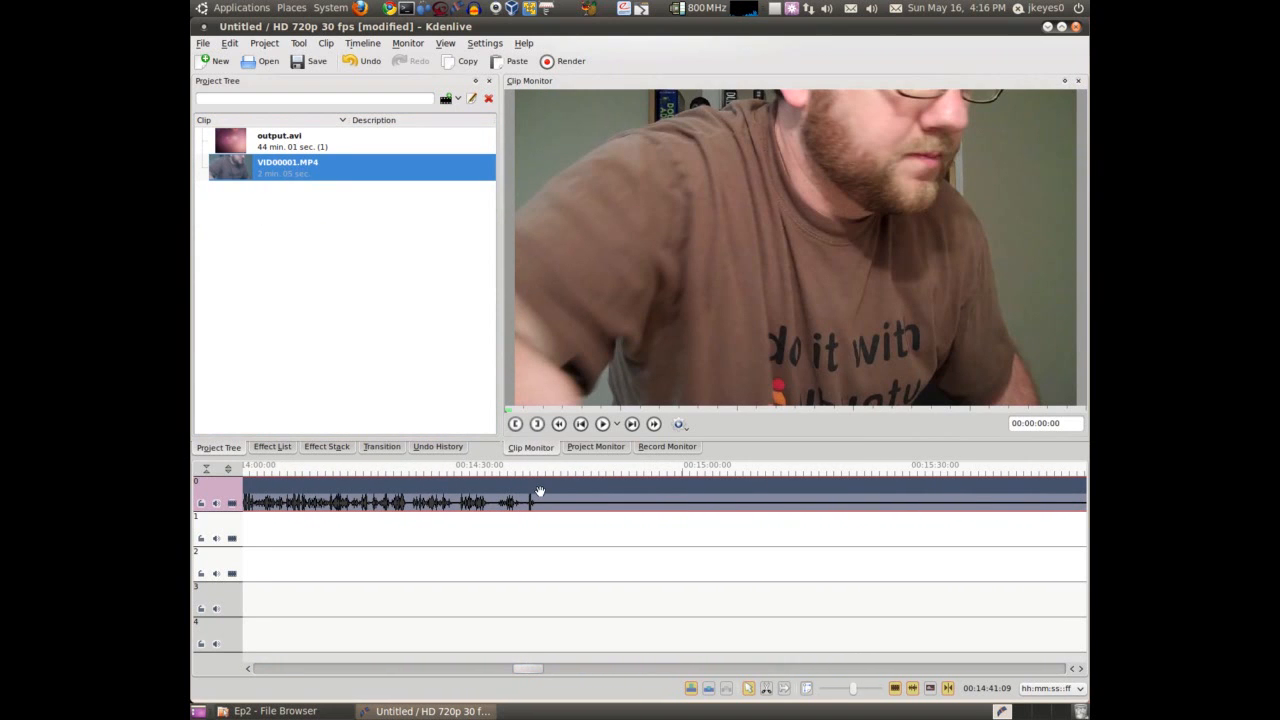
click(767, 691)
click(540, 494)
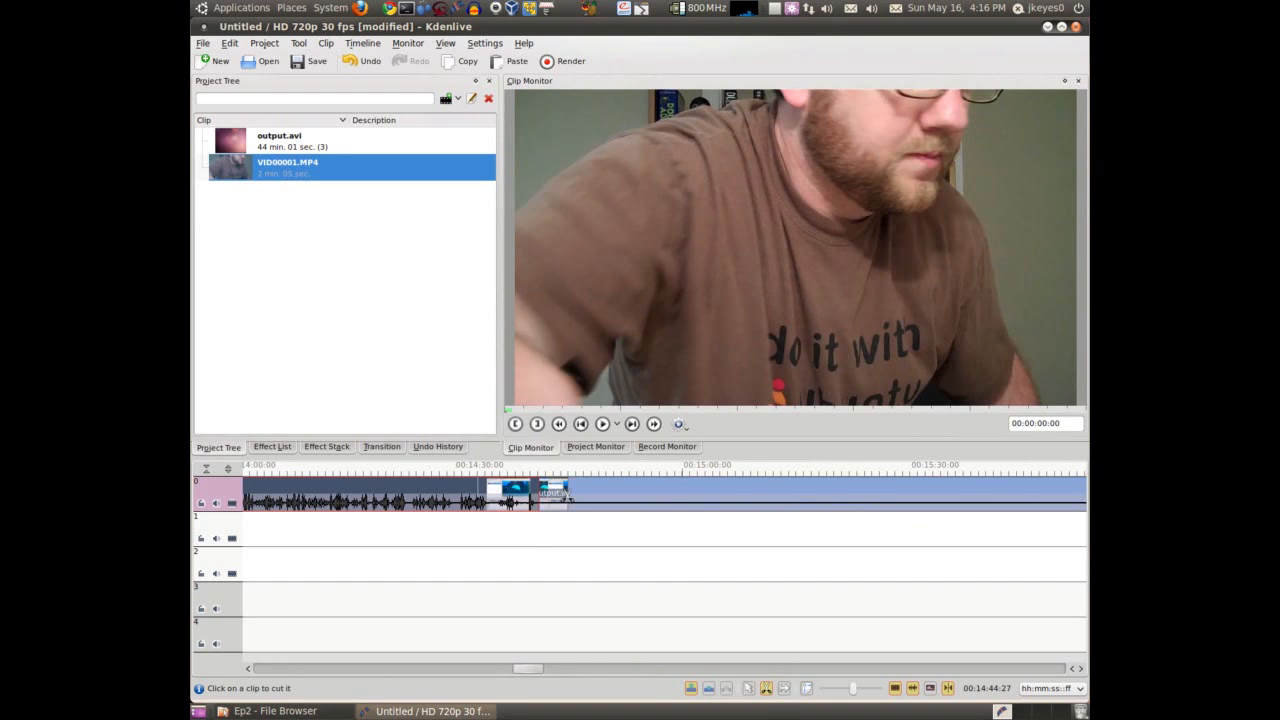
Delete the silent remainder of output.avi behind the cut on track 0 and check the rest of the clip
scroll(567, 498, up, 4)
click(749, 690)
click(767, 502)
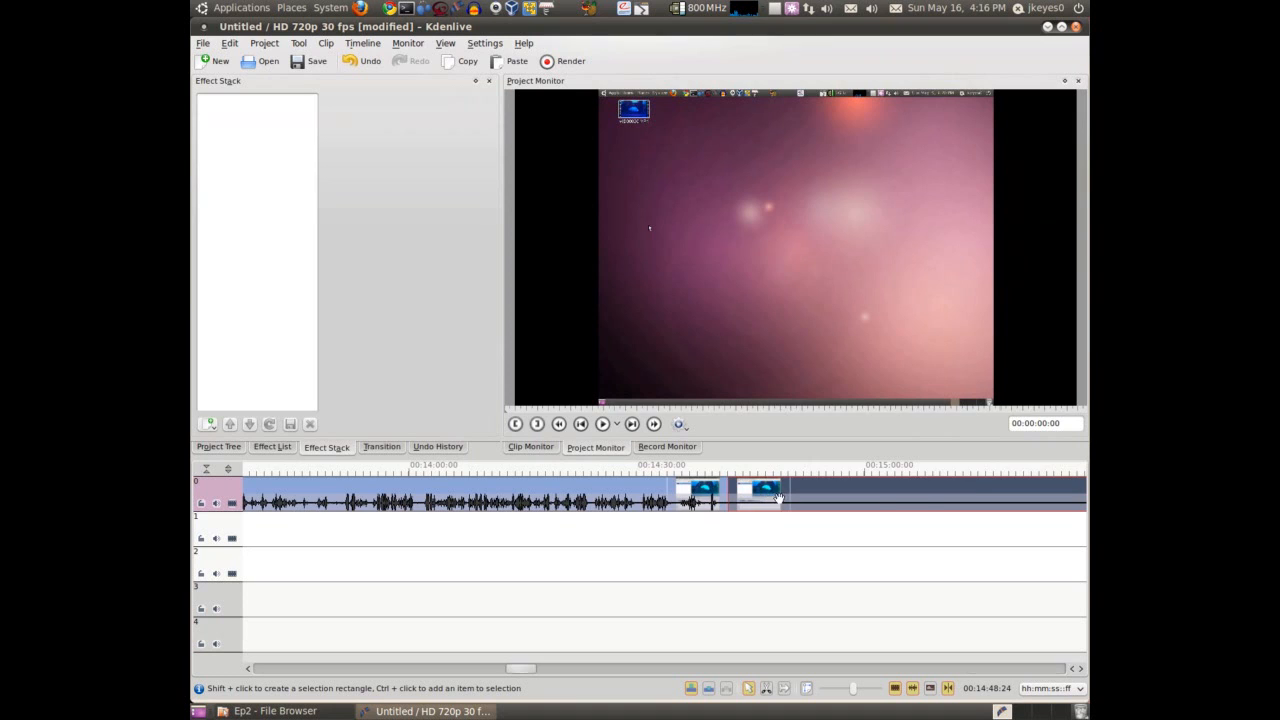
key(Delete)
scroll(778, 498, up, 3)
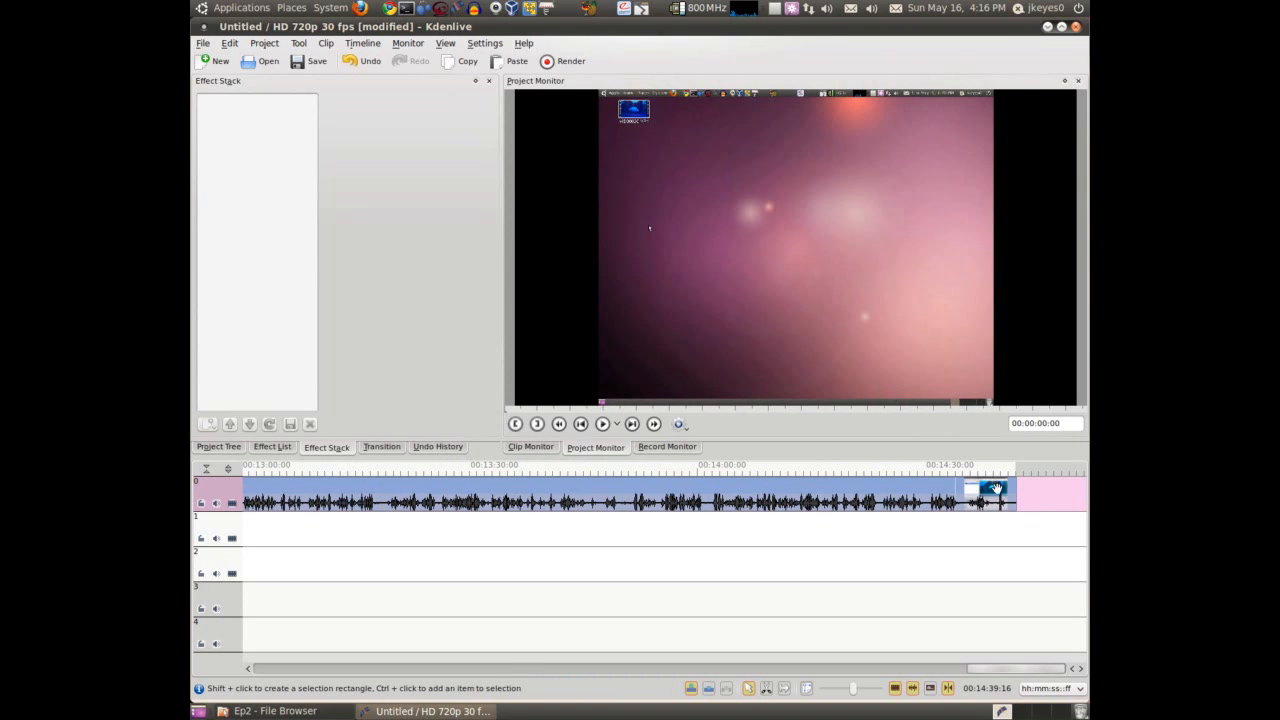
scroll(996, 488, up, 6)
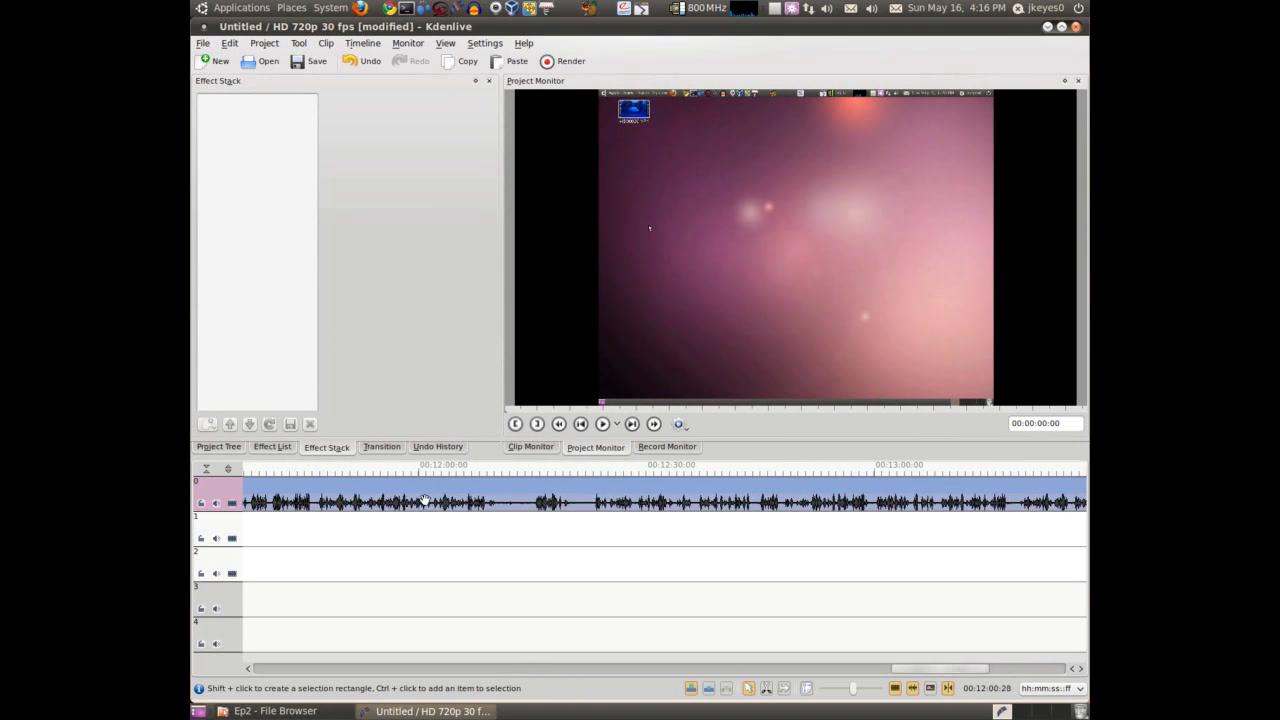
scroll(474, 505, down, 3)
scroll(474, 505, up, 4)
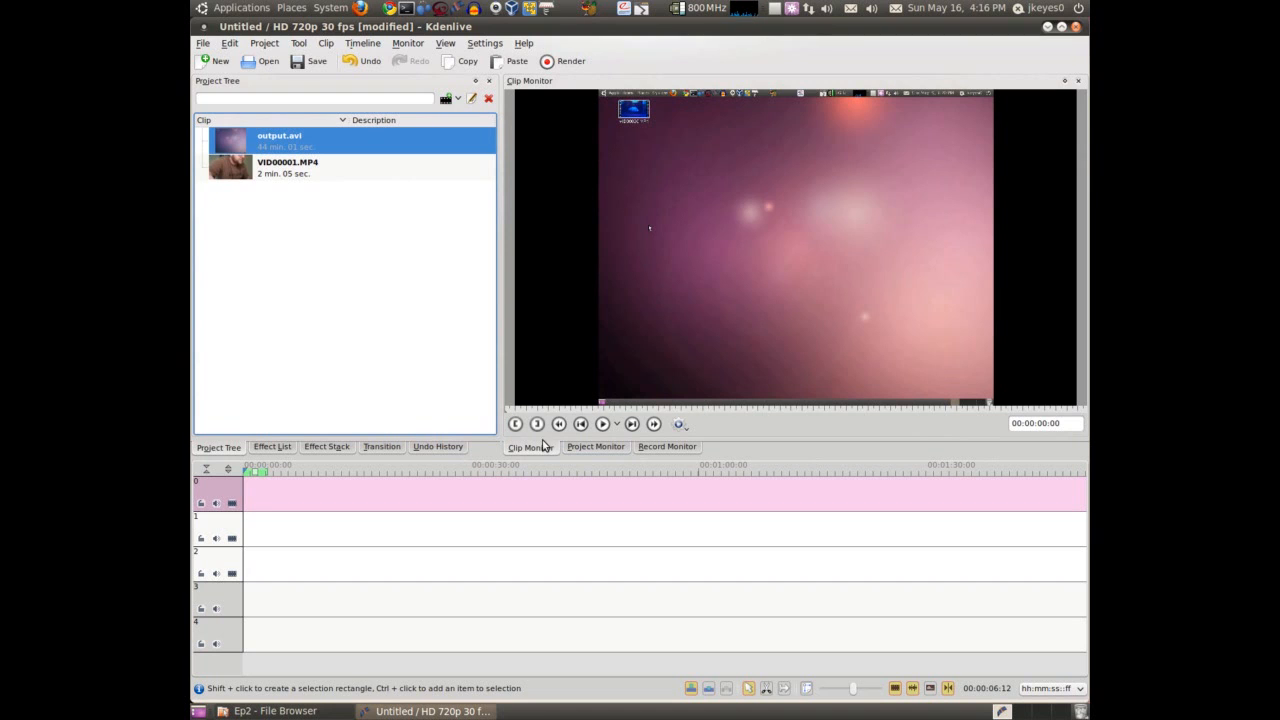
Mark a section of output.avi in the clip monitor, with in point 00:02:04:08 and out point 00:04:27:20
click(709, 410)
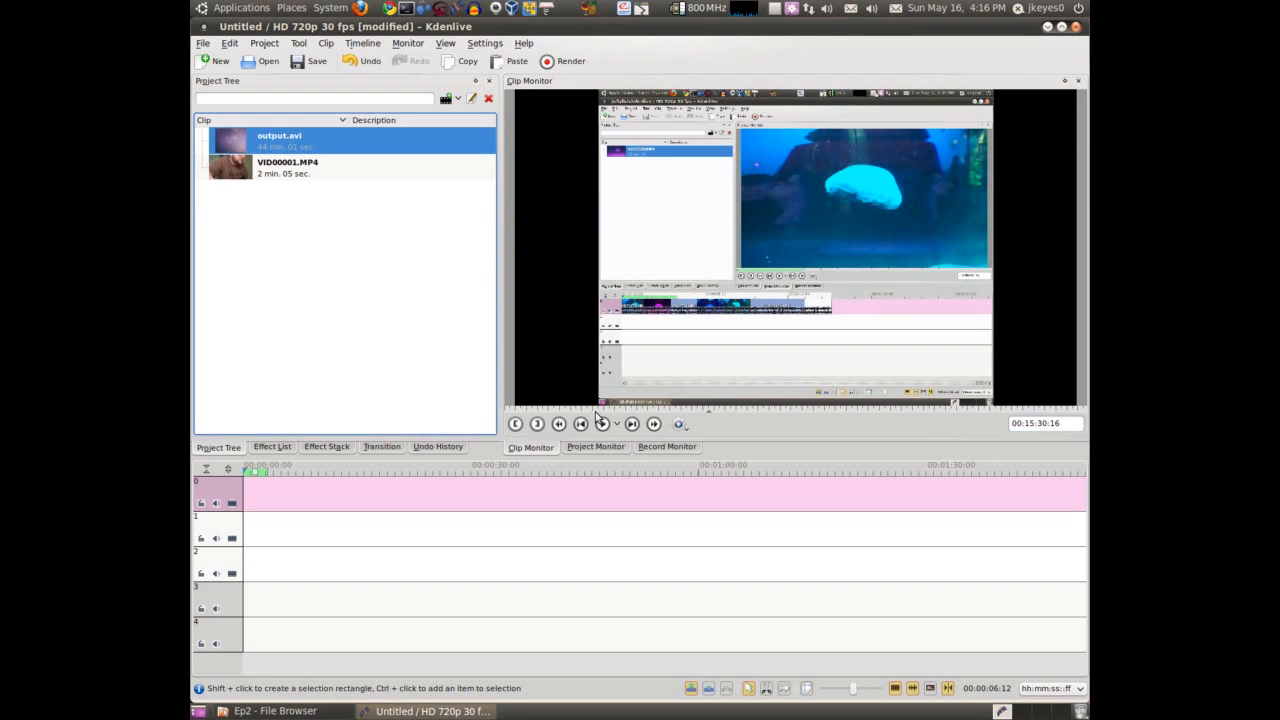
click(535, 411)
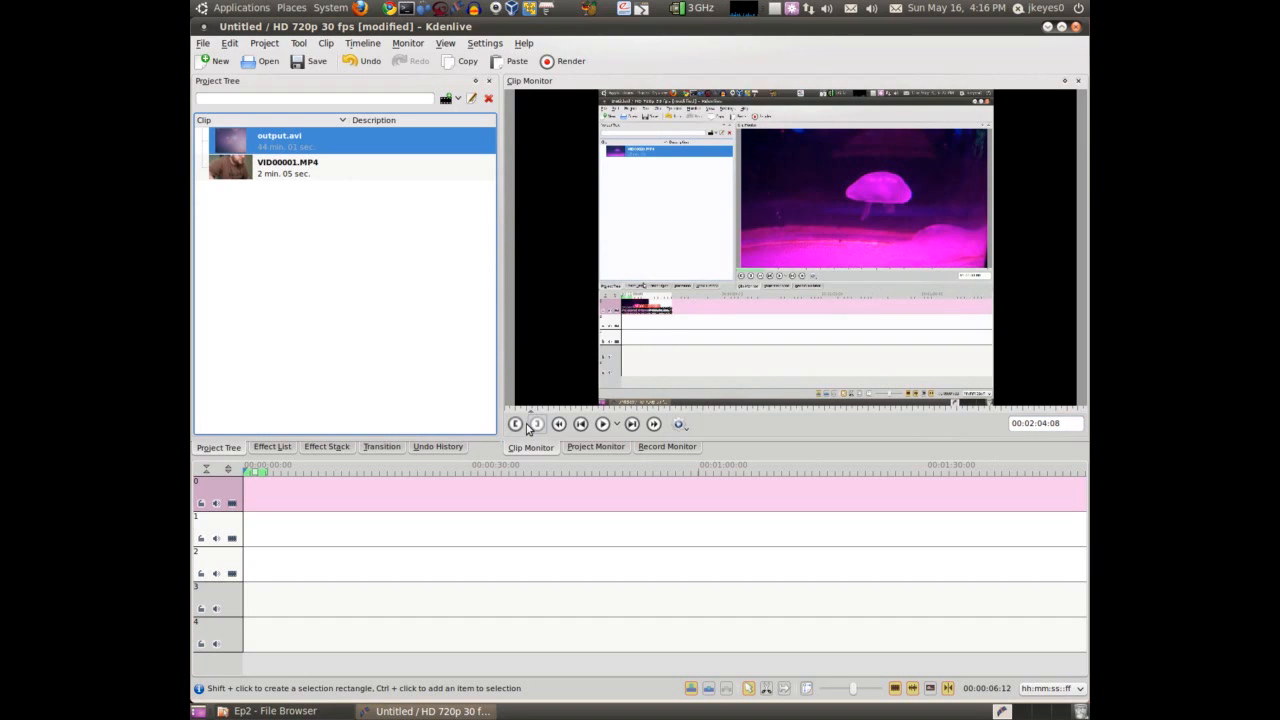
click(515, 425)
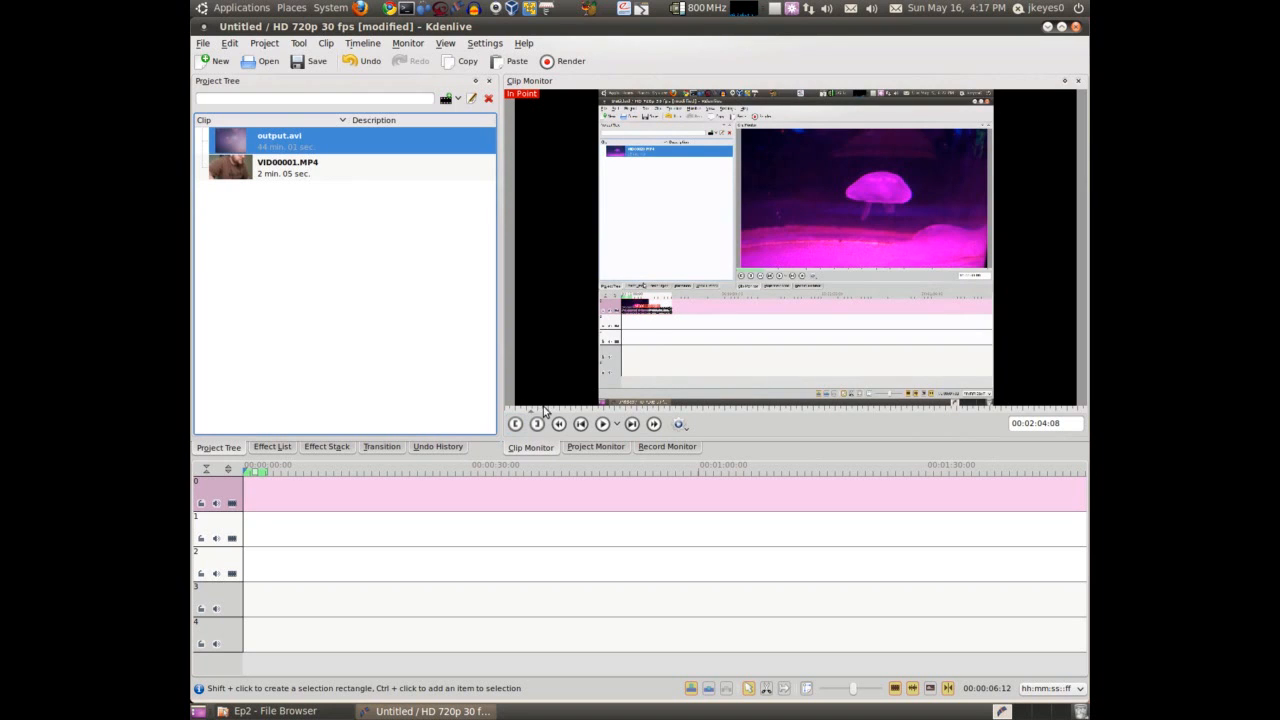
click(563, 411)
click(537, 424)
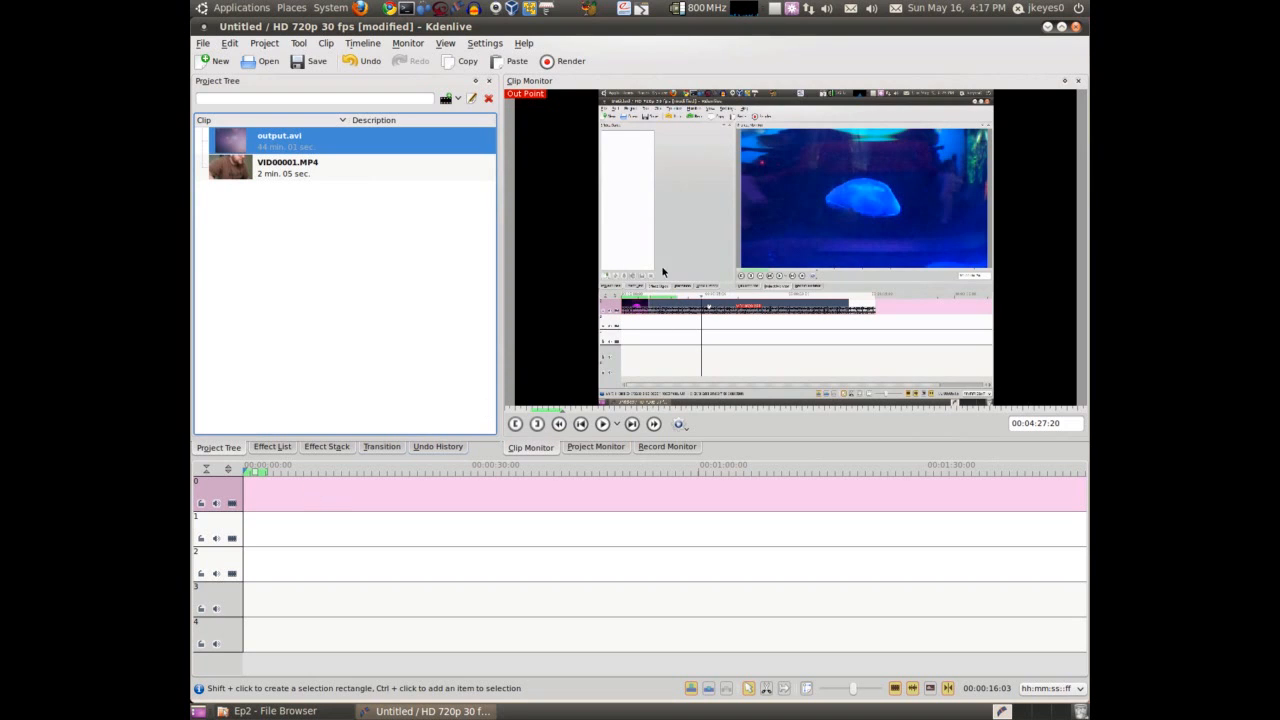
Place the marked section of output.avi at the start of track 0 and check its extent on the timeline
drag(707, 257, 245, 497)
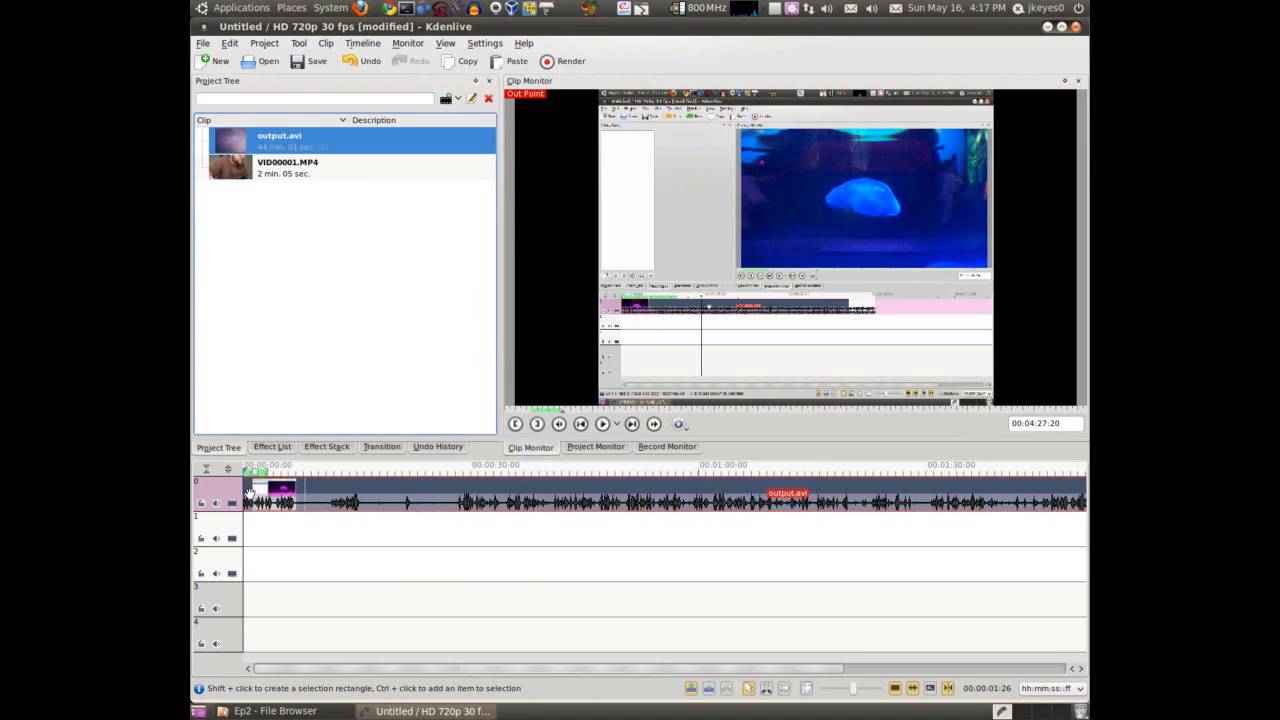
scroll(457, 530, down, 2)
scroll(530, 534, up, 8)
scroll(538, 533, down, 8)
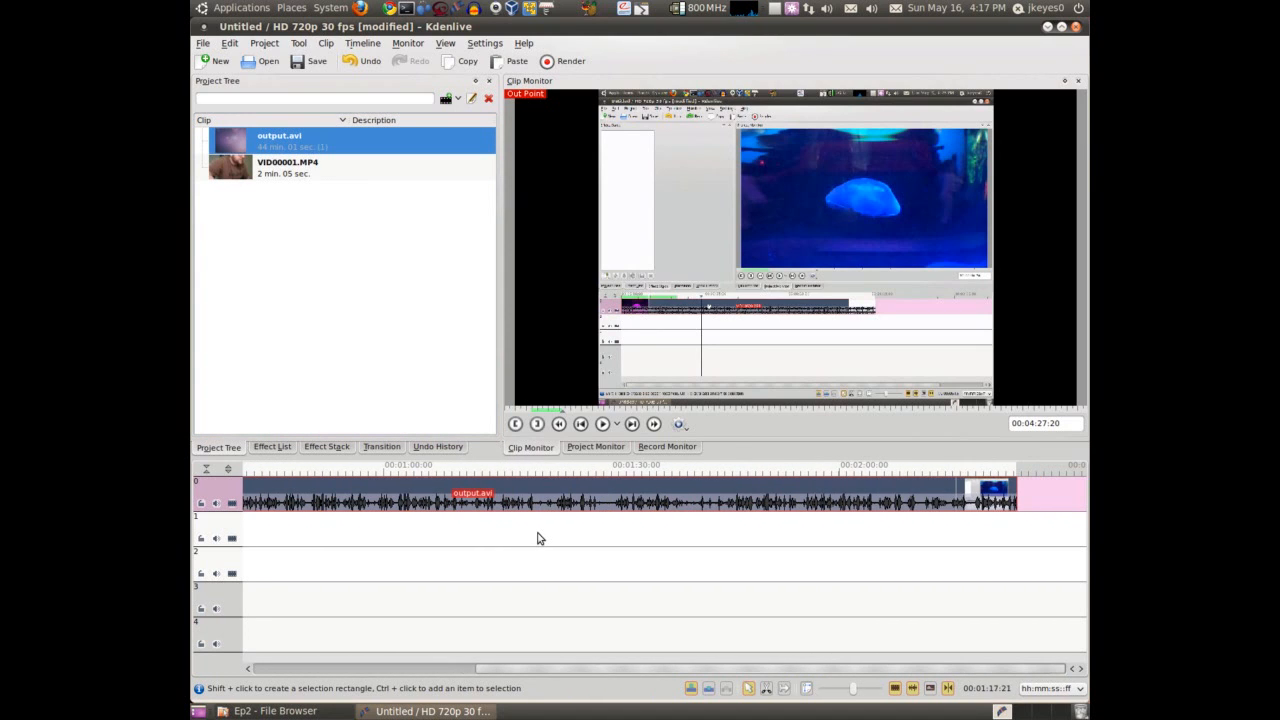
scroll(660, 500, up, 5)
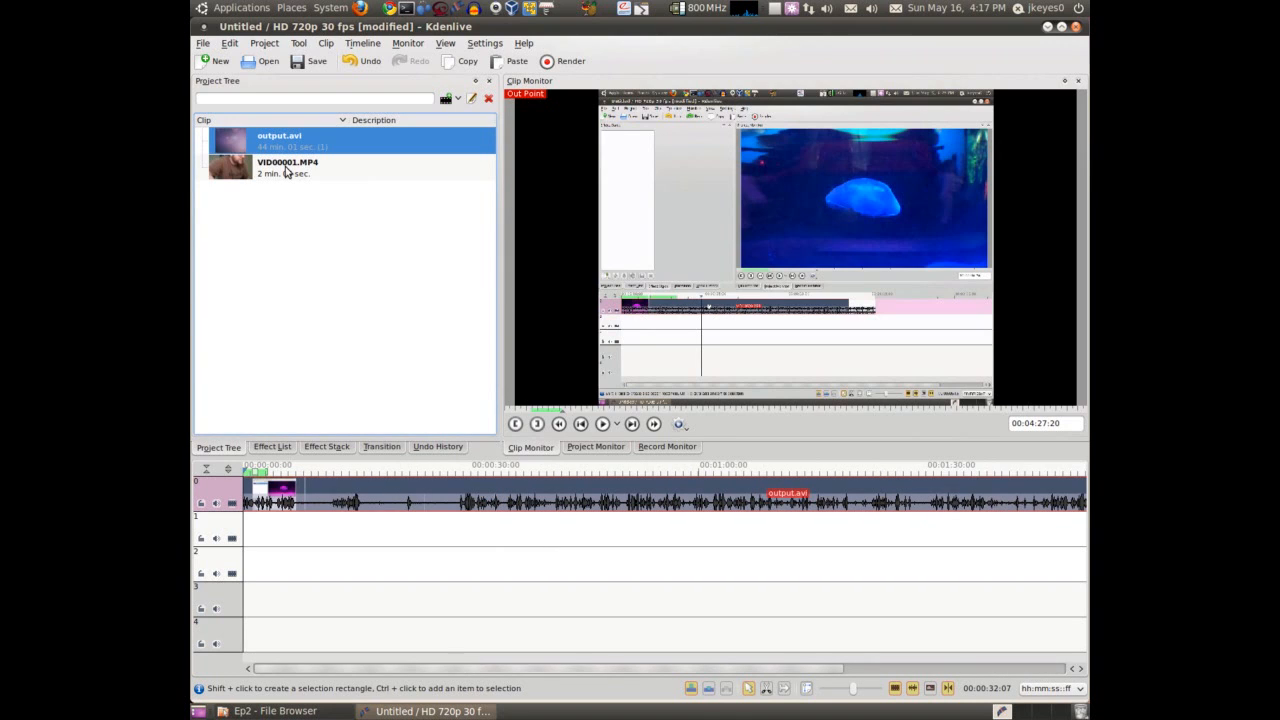
Add VID00001.MP4 to track 0 directly behind the end of the output.avi section
click(285, 171)
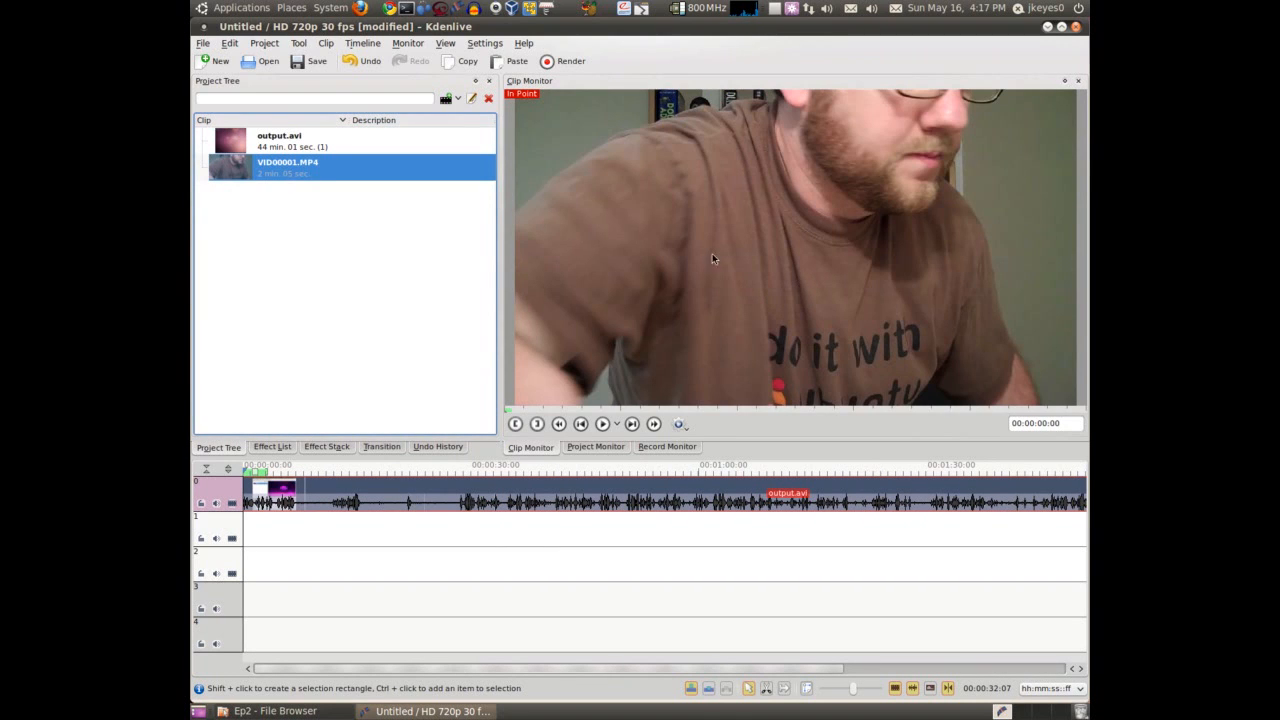
scroll(466, 555, down, 5)
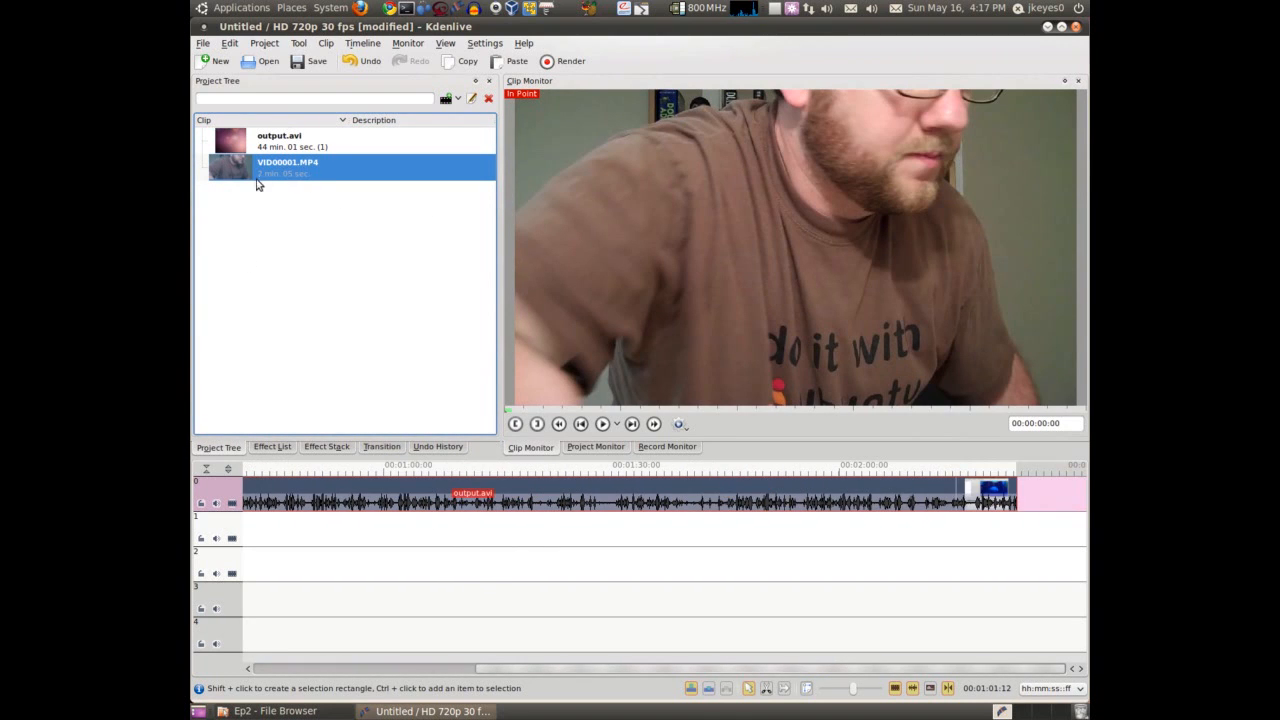
drag(263, 173, 1022, 510)
scroll(1017, 537, down, 15)
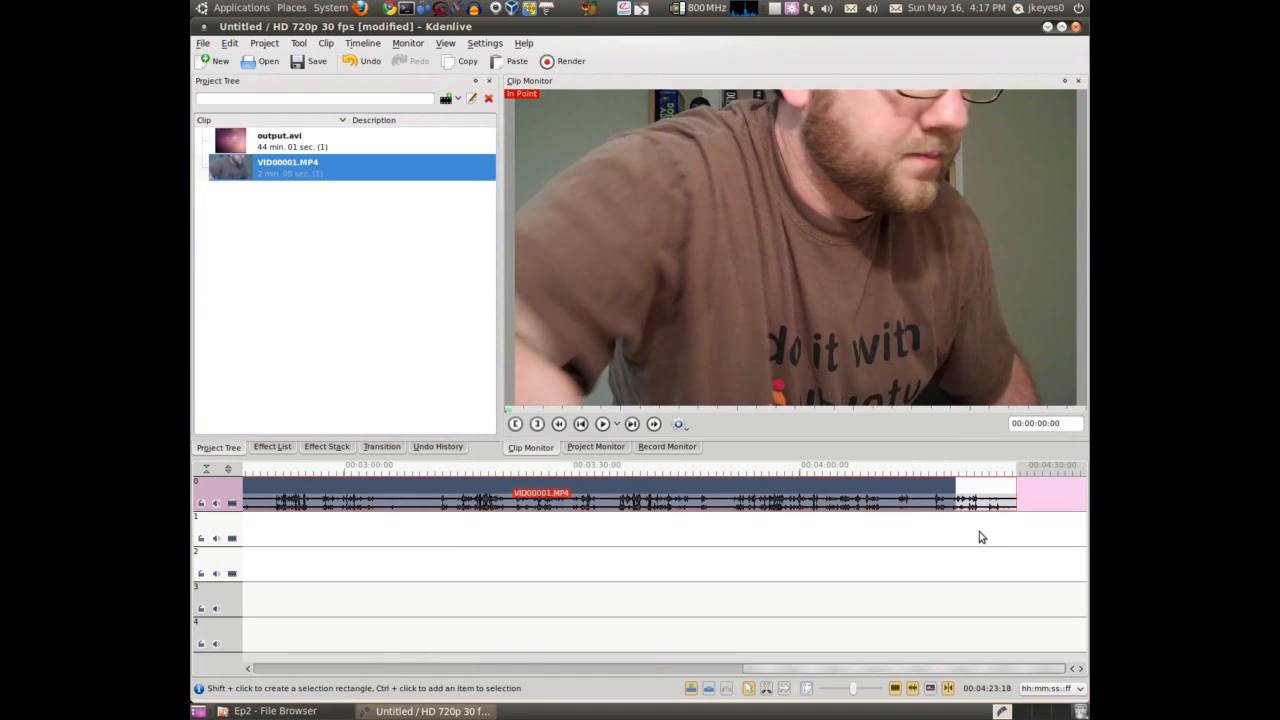
Preview the timeline in the project monitor across the cut from output.avi to VID00001.MP4
scroll(896, 546, up, 18)
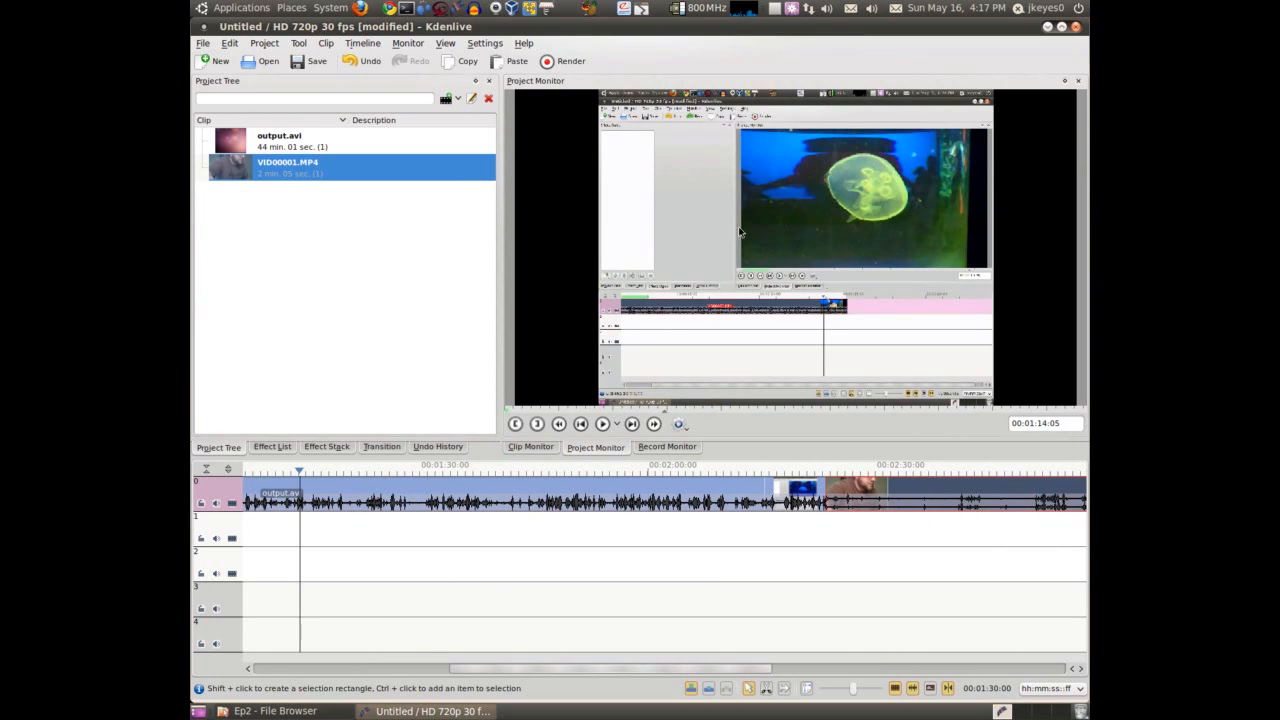
scroll(636, 570, down, 10)
click(812, 472)
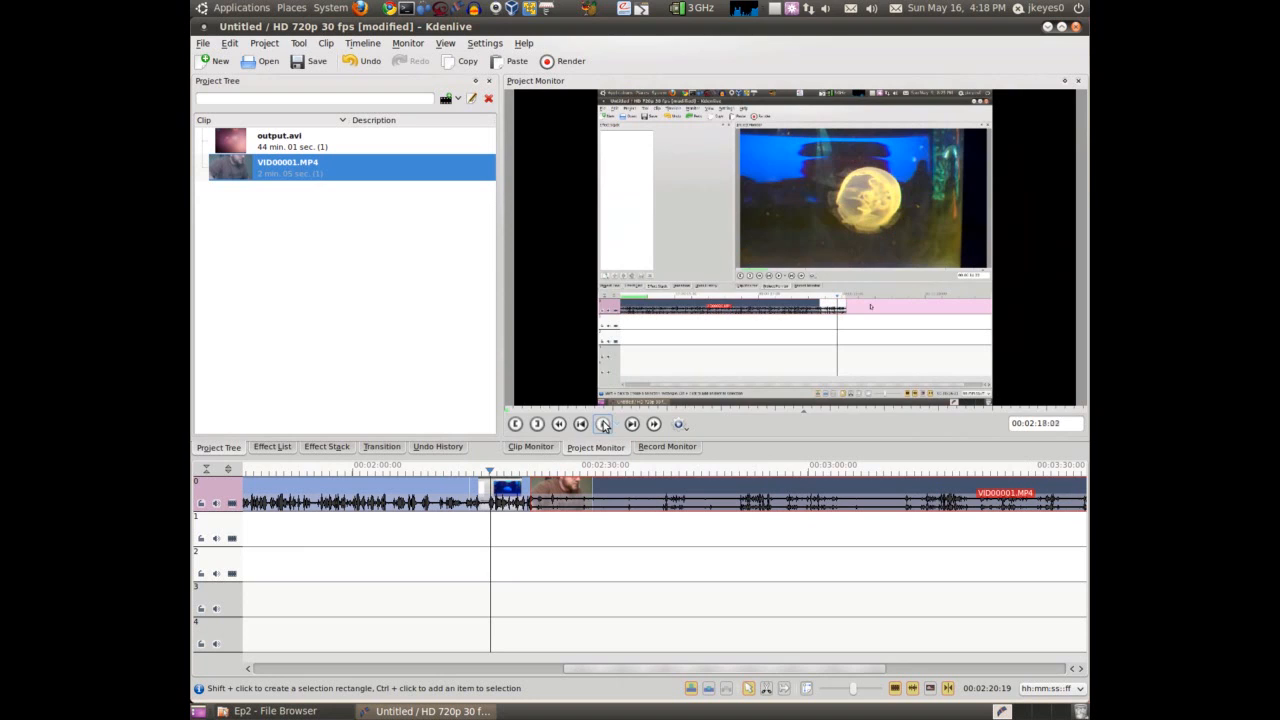
click(604, 425)
click(516, 472)
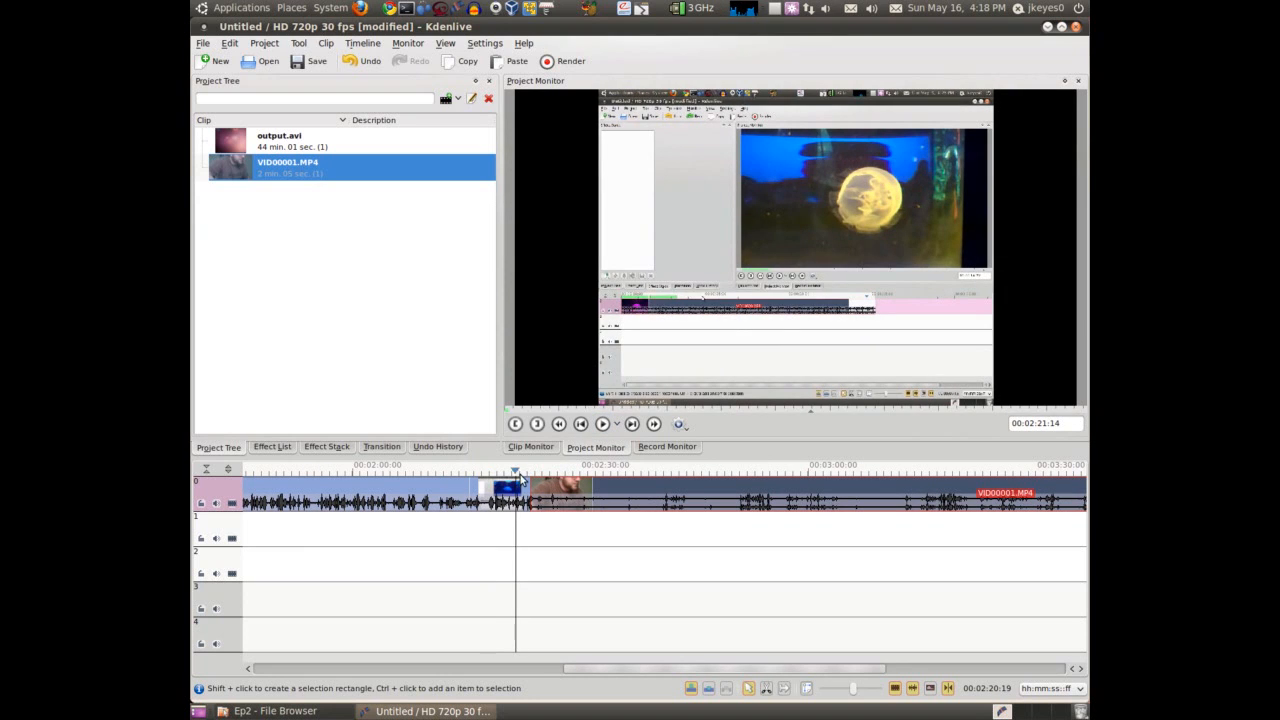
click(604, 425)
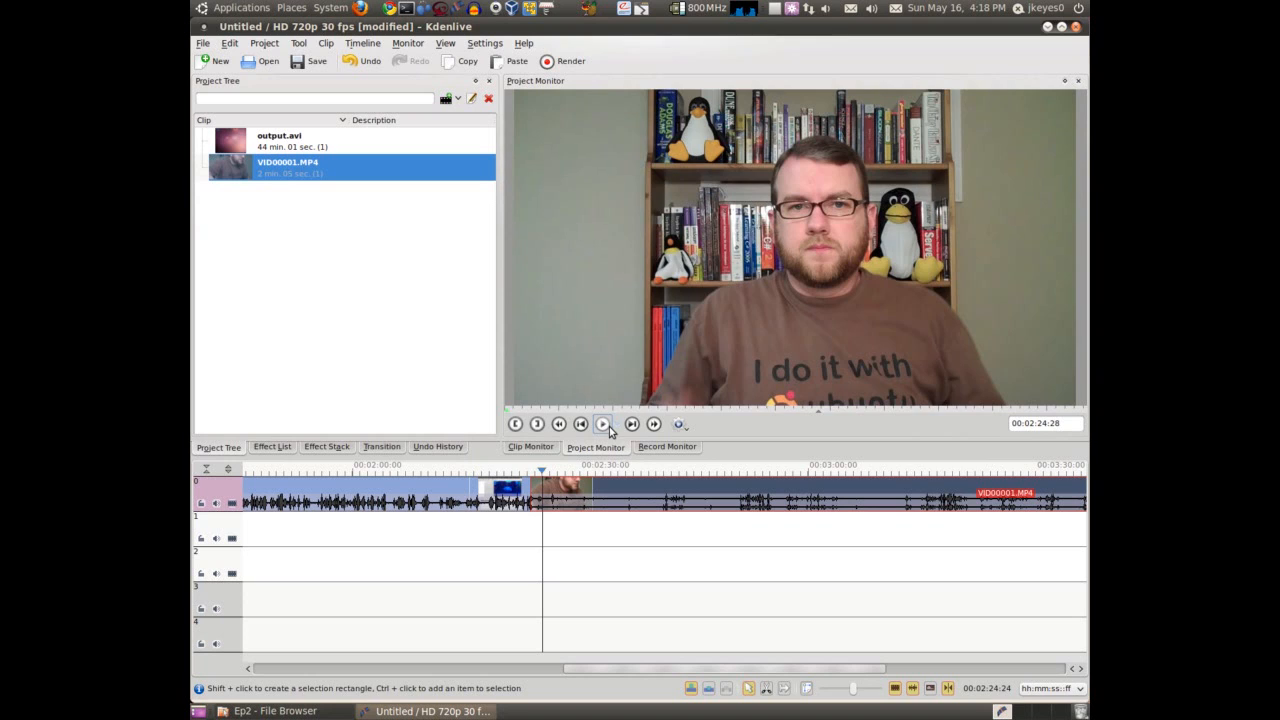
Move VID00001.MP4 straight down from track 0 to track 1, keeping its start time
click(583, 494)
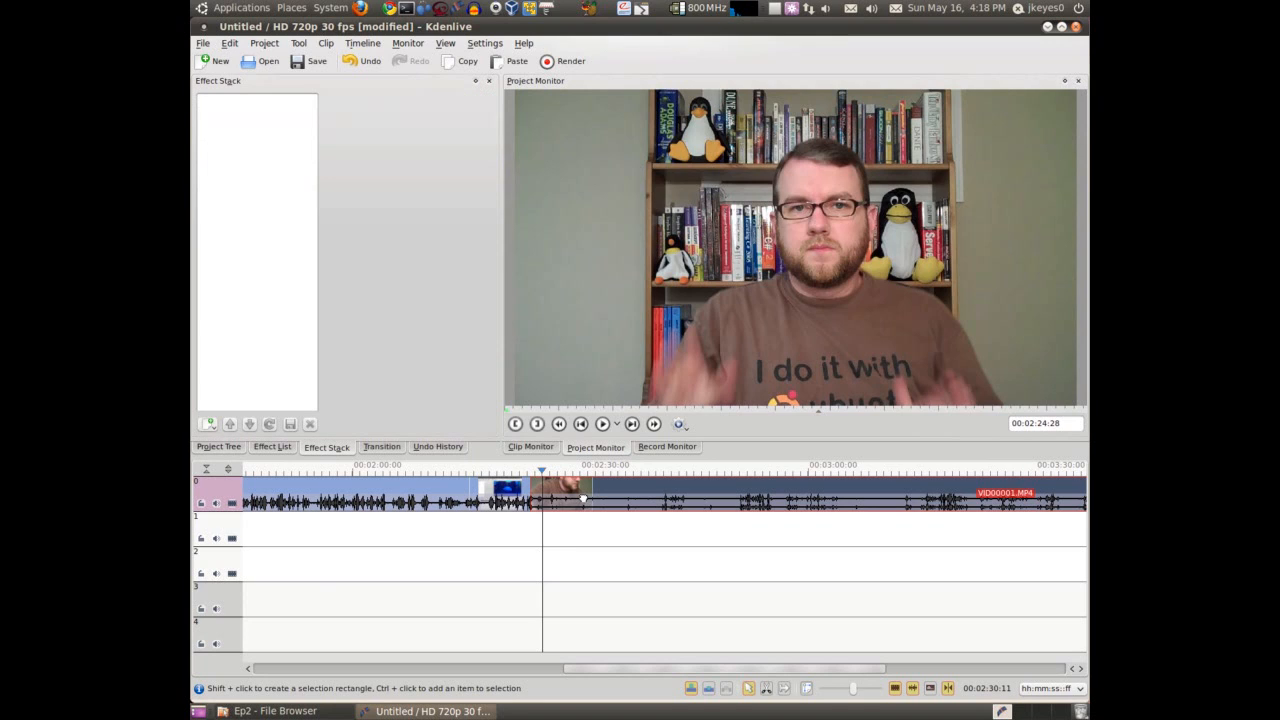
drag(583, 526, 583, 536)
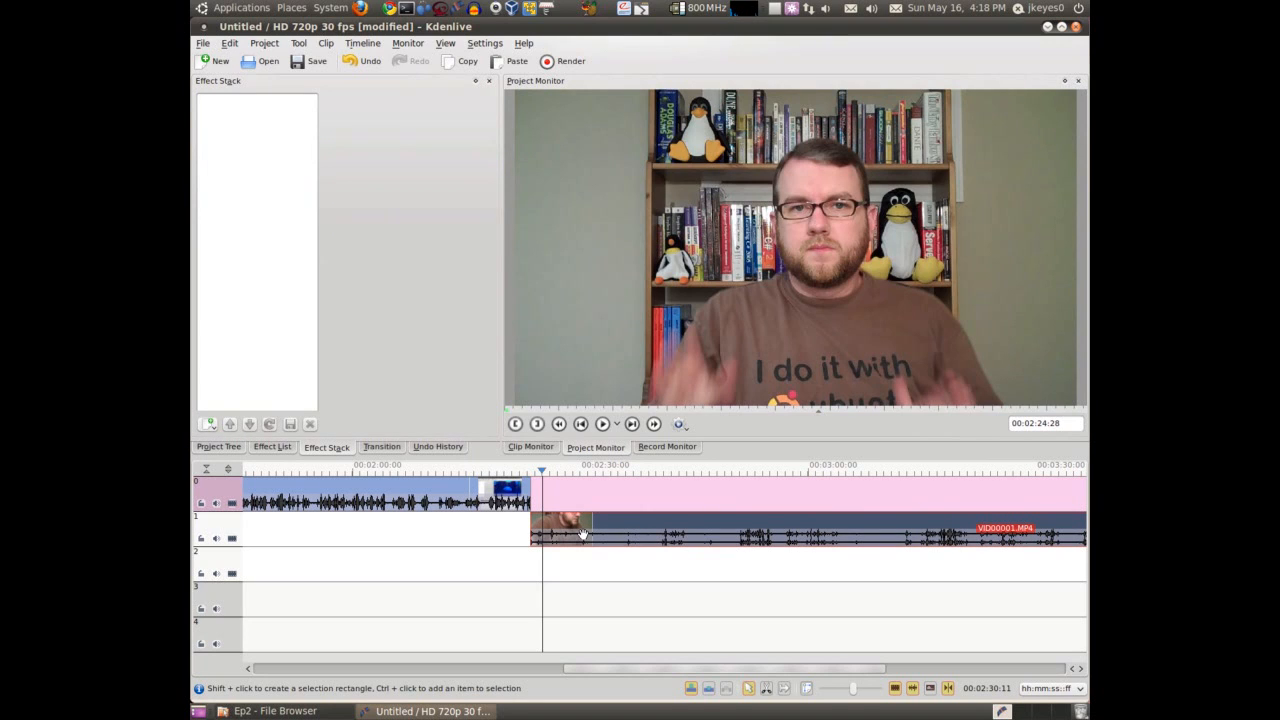
right_click(237, 522)
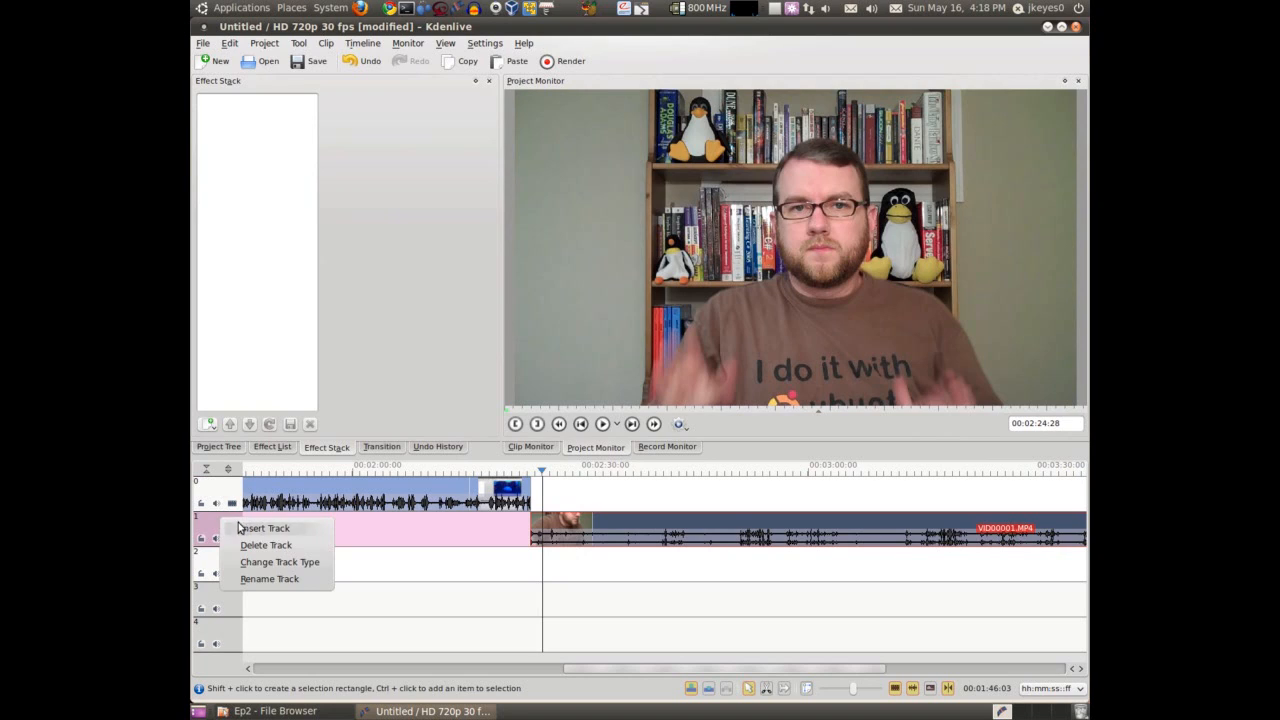
click(208, 526)
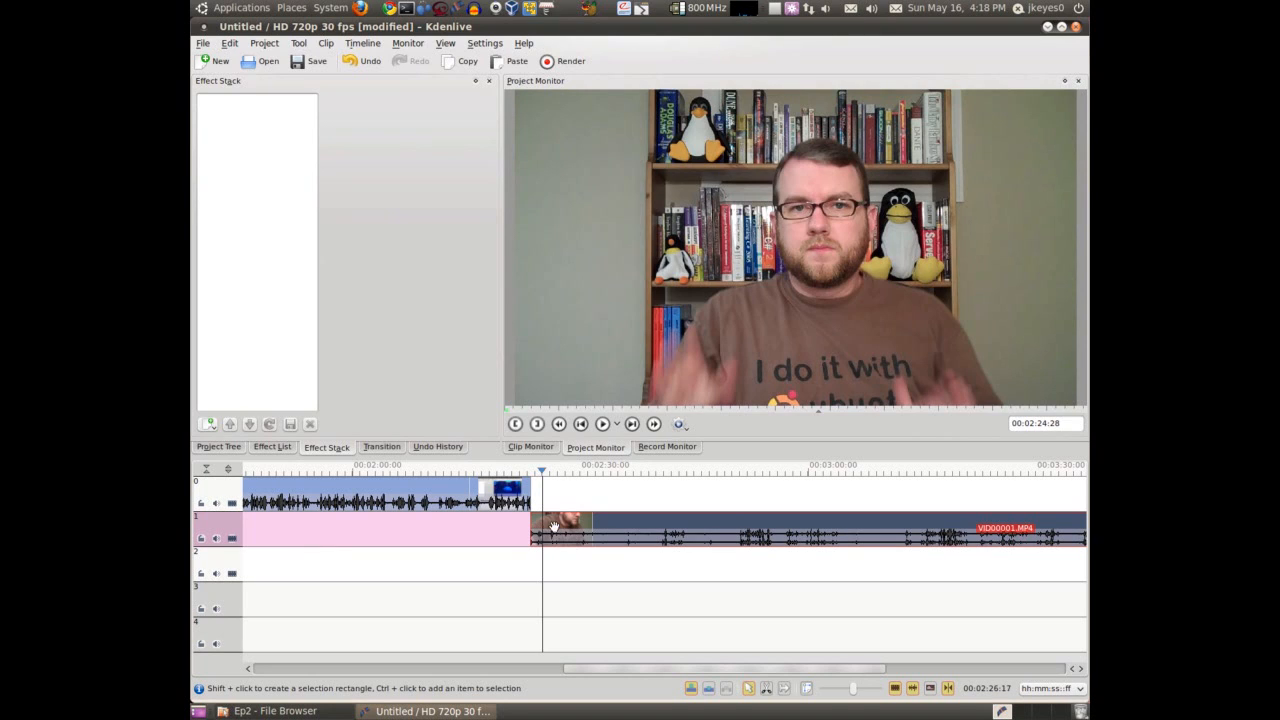
Shift VID00001.MP4 slightly earlier on track 1 to overlap the end of output.avi, and add a transition across the overlap
drag(557, 528, 548, 525)
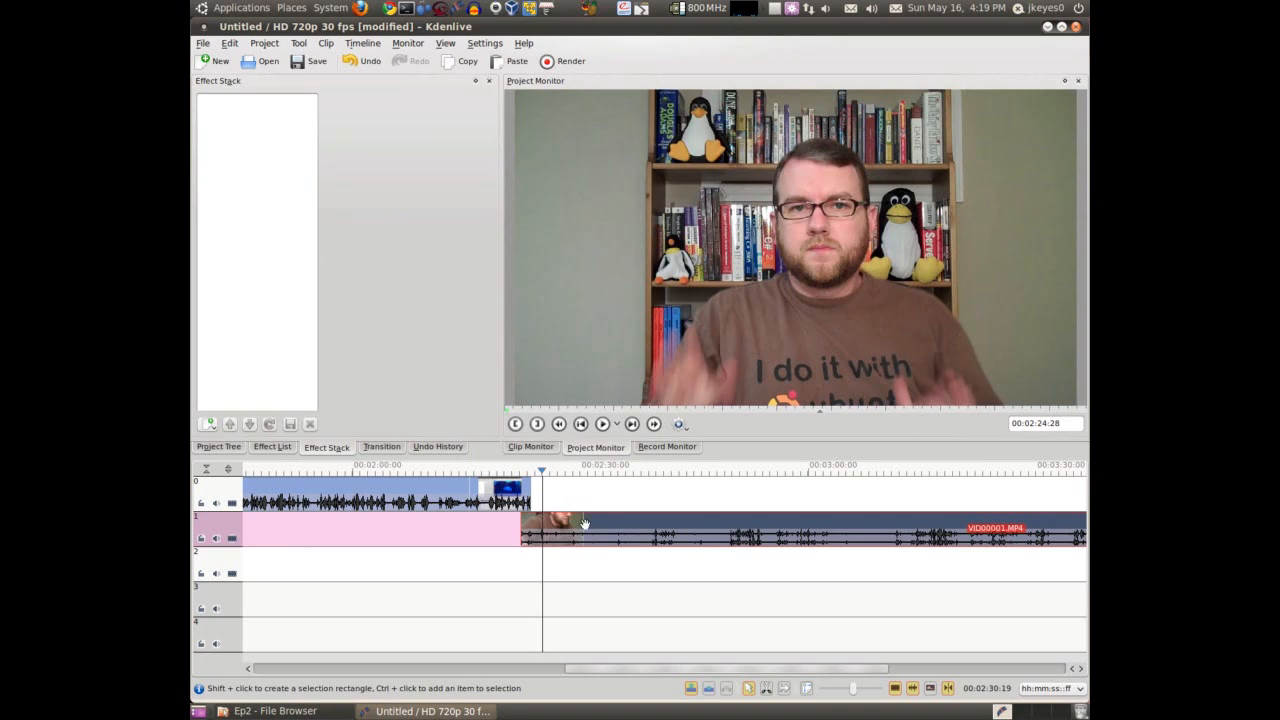
click(526, 509)
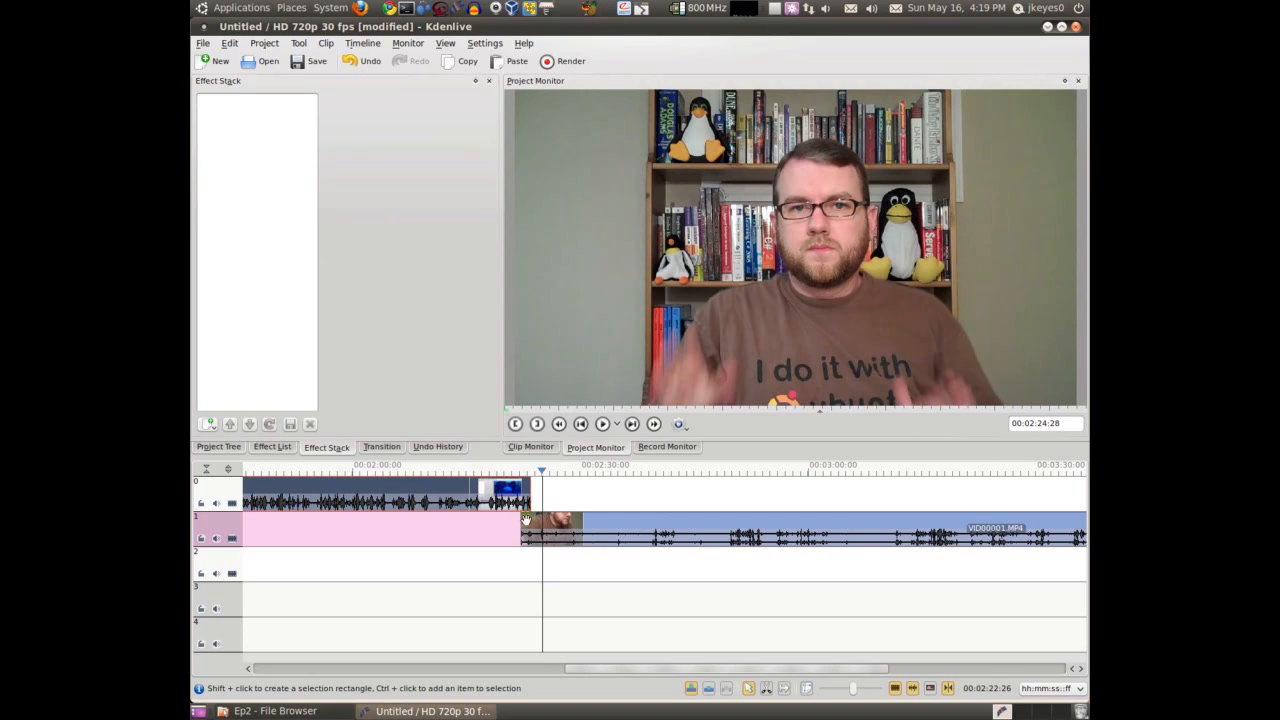
click(526, 519)
ctrl+scroll(549, 512, up, 2)
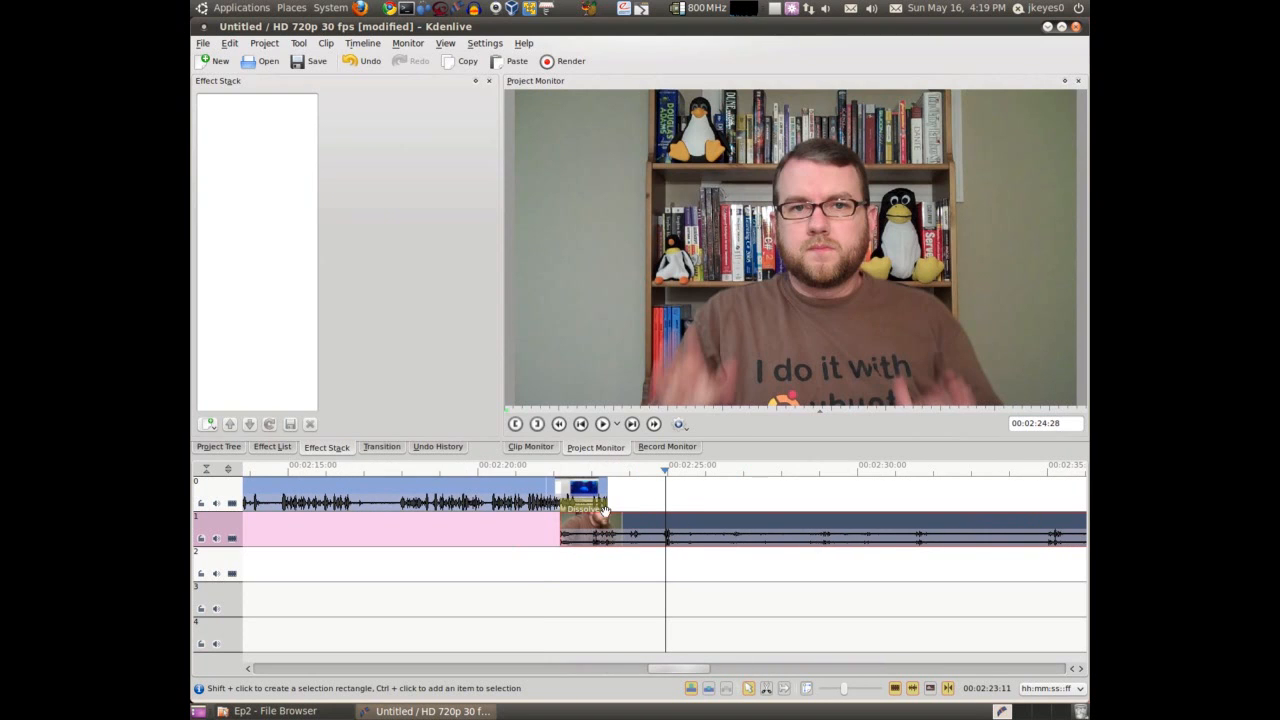
ctrl+scroll(605, 511, up, 1)
click(518, 508)
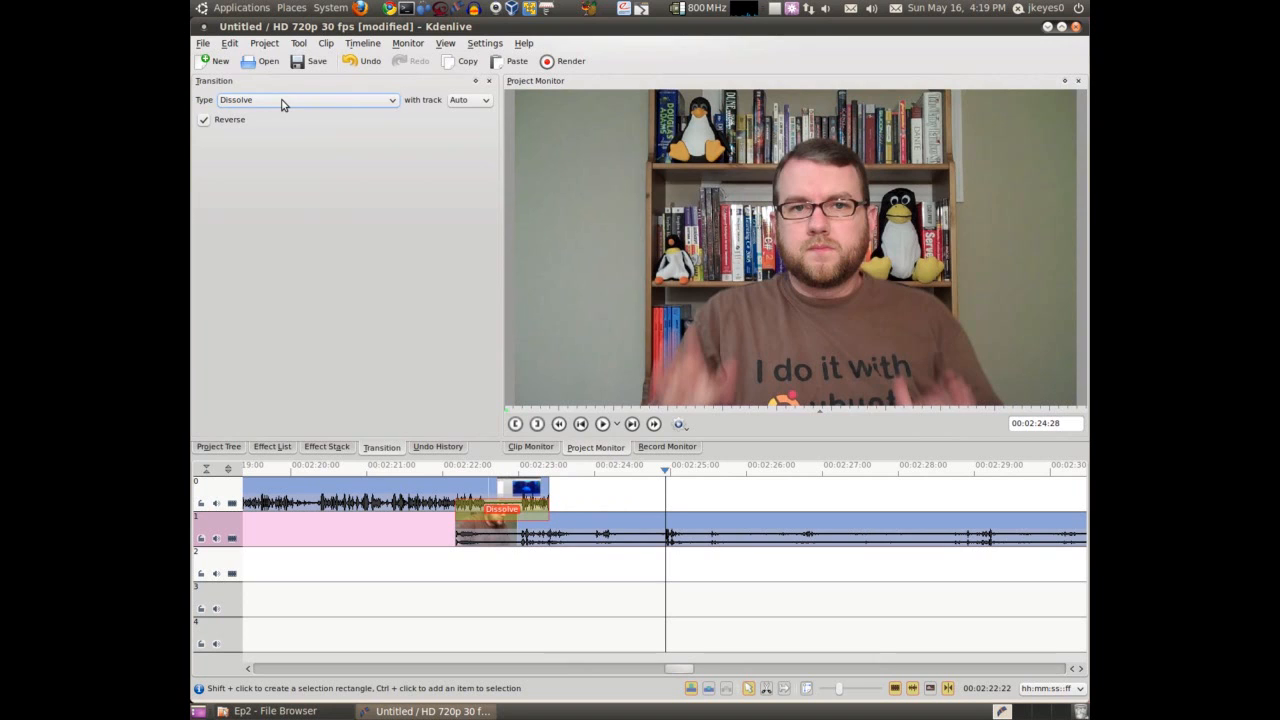
Browse the available transition types and choose Dissolve for the transition between output.avi and VID00001.MP4
click(292, 99)
scroll(280, 140, up, 3)
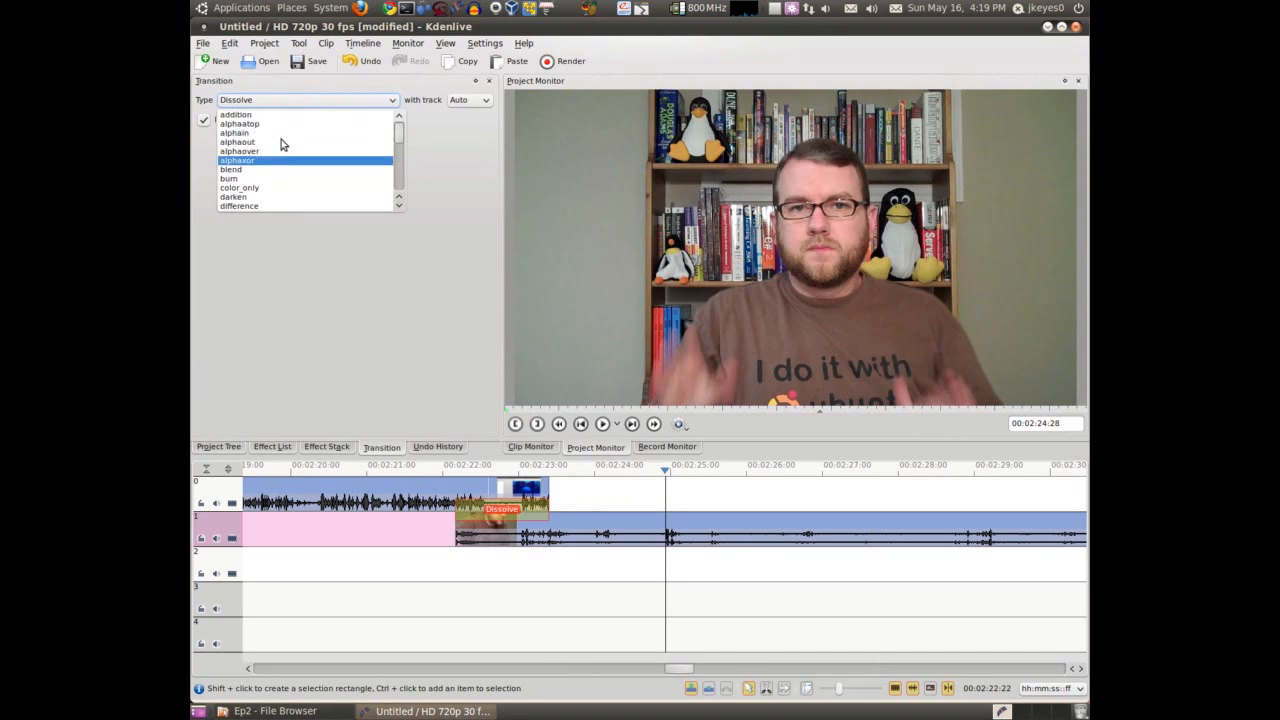
scroll(265, 145, down, 7)
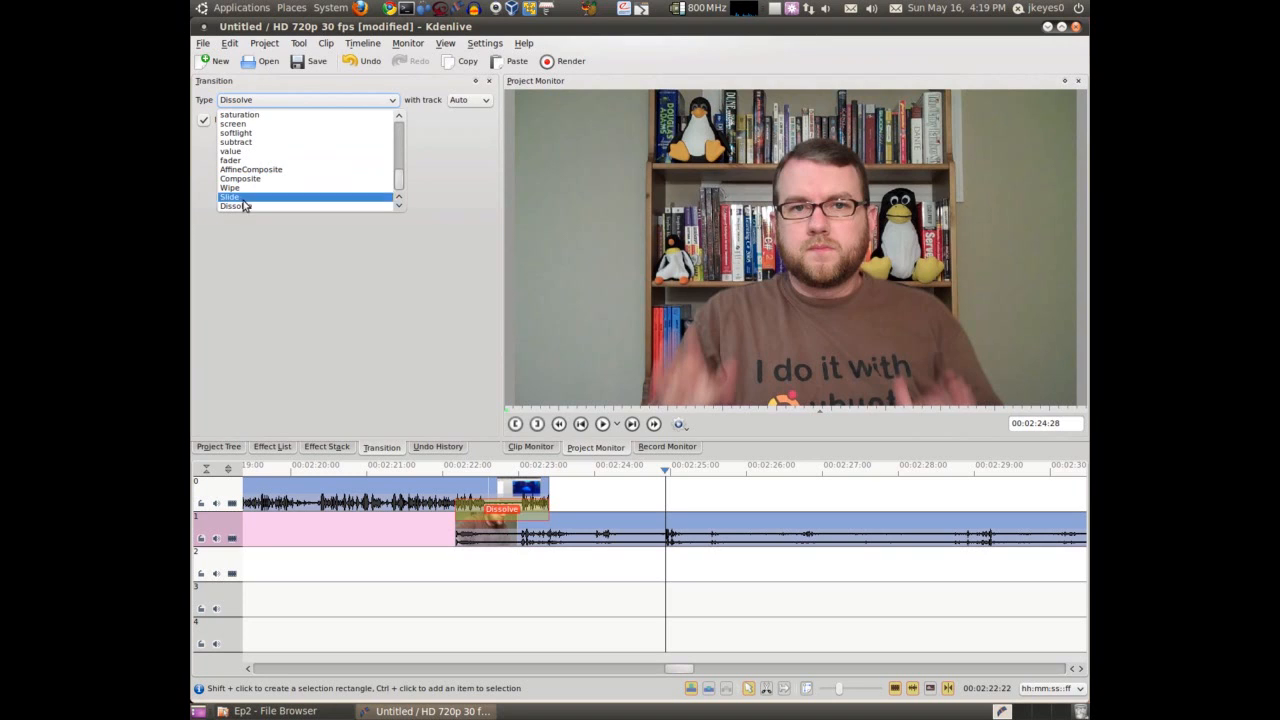
click(240, 207)
scroll(491, 485, up, 3)
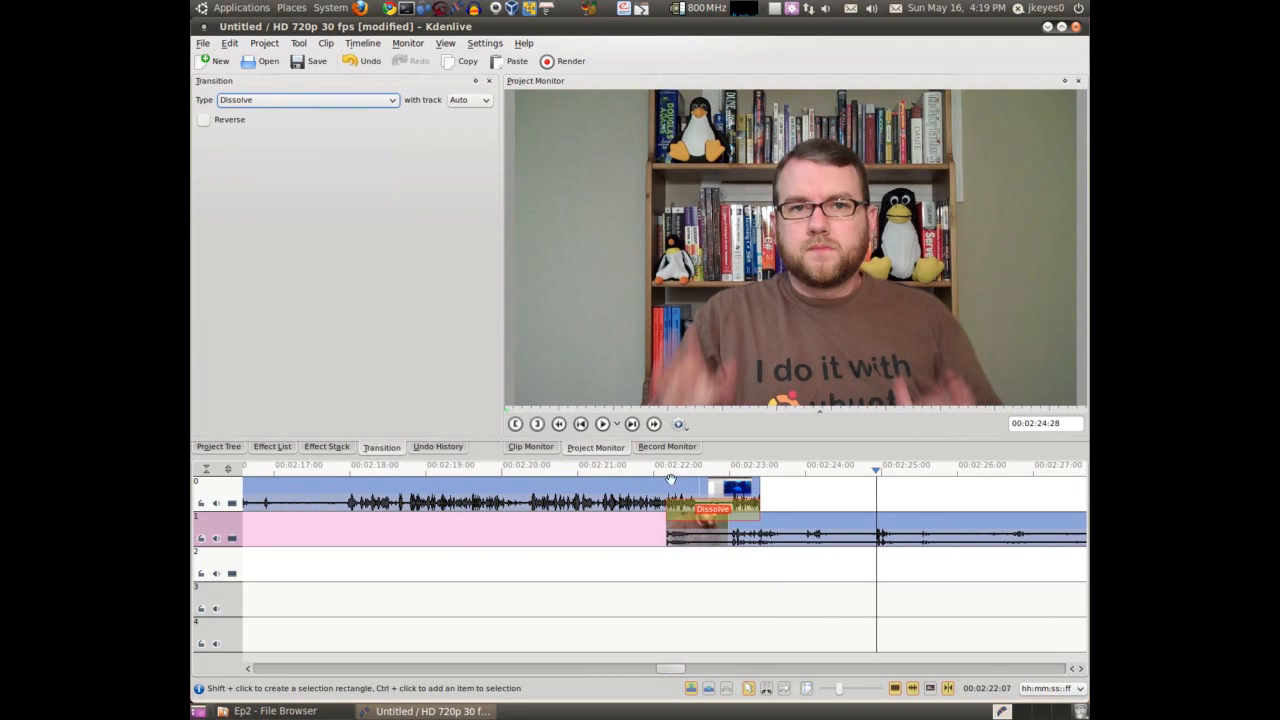
Enable Reverse for the Dissolve transition and preview the overlap in the project monitor
click(641, 466)
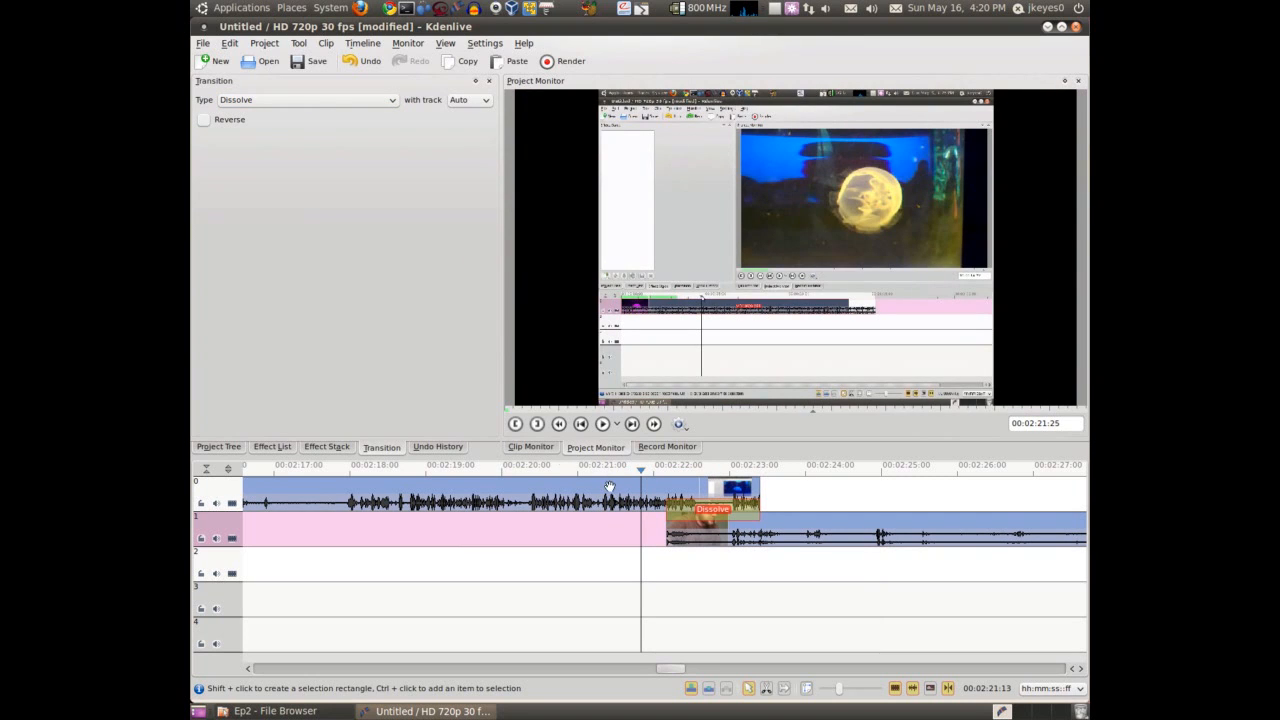
click(206, 121)
click(666, 470)
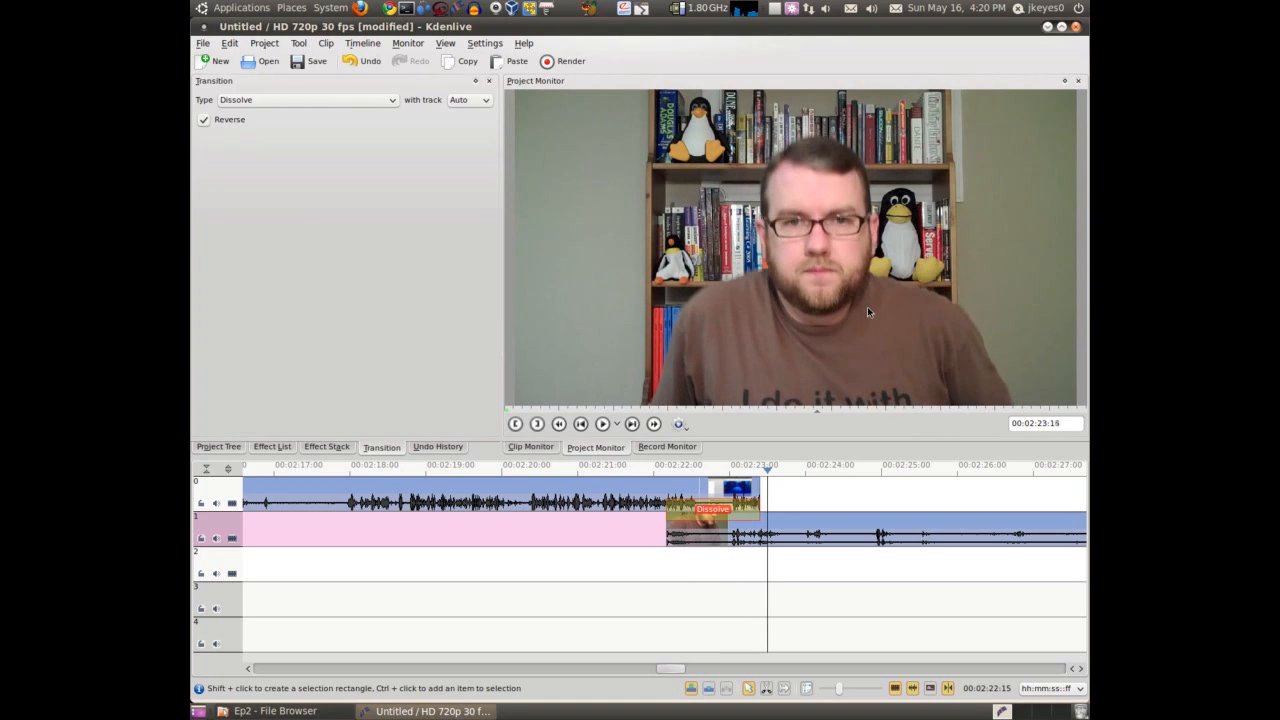
click(691, 487)
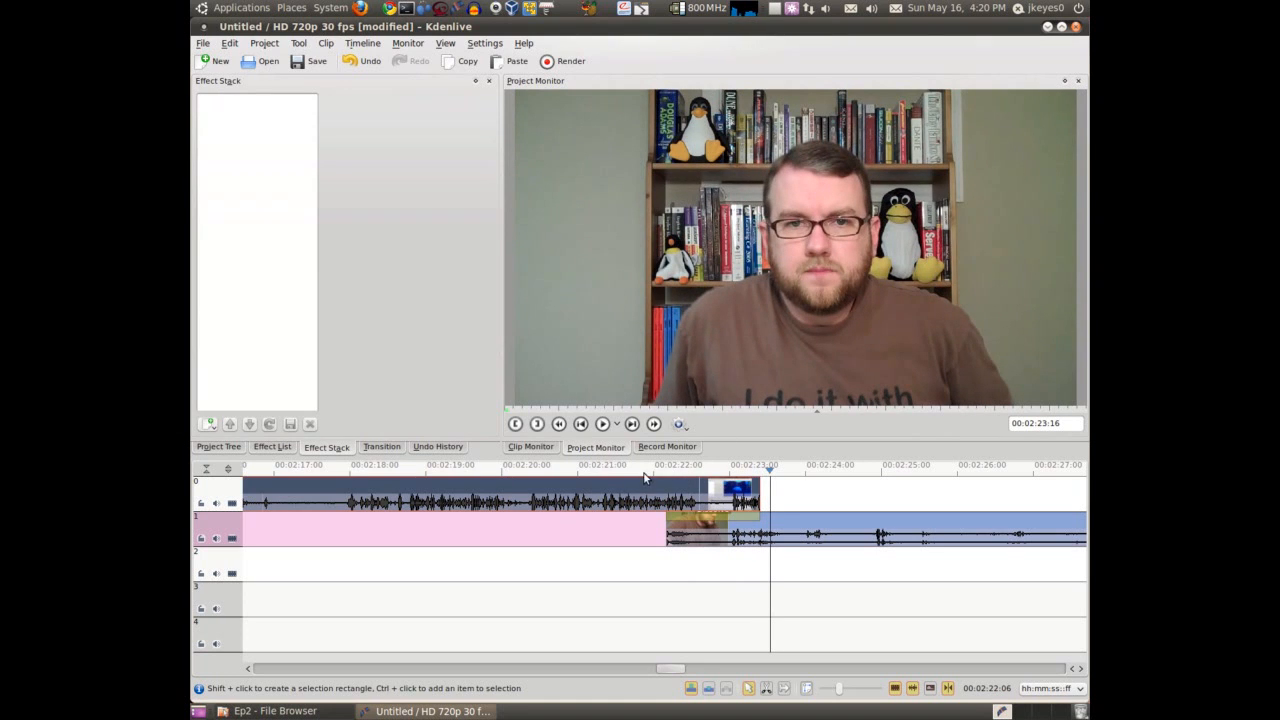
click(644, 478)
click(795, 472)
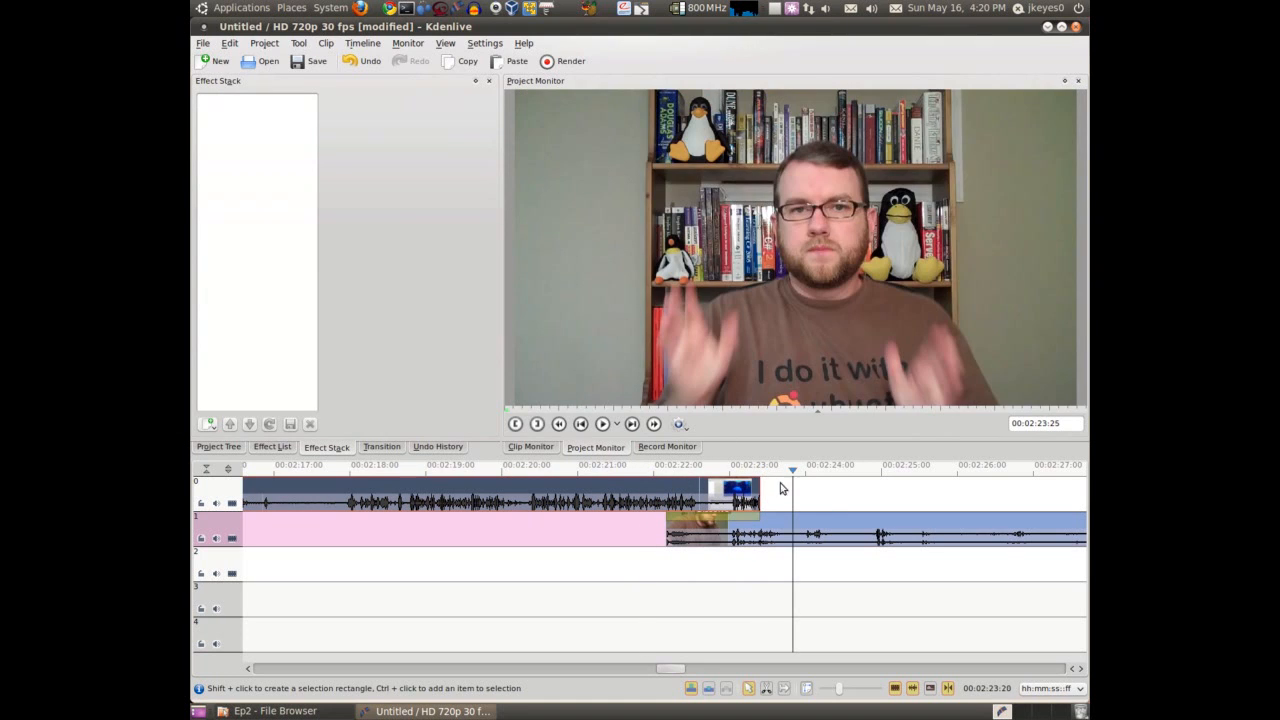
Change the type of the transition between the two clips to Slide, with Invert enabled
click(762, 512)
click(305, 100)
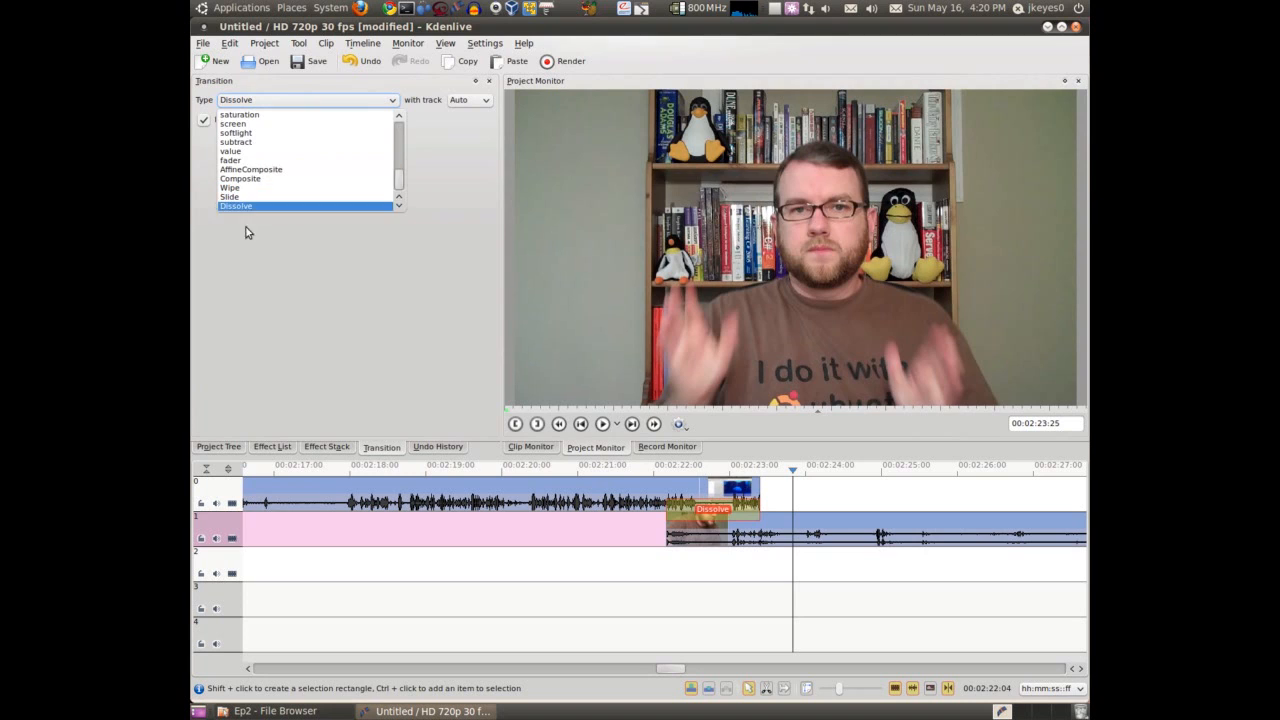
click(241, 197)
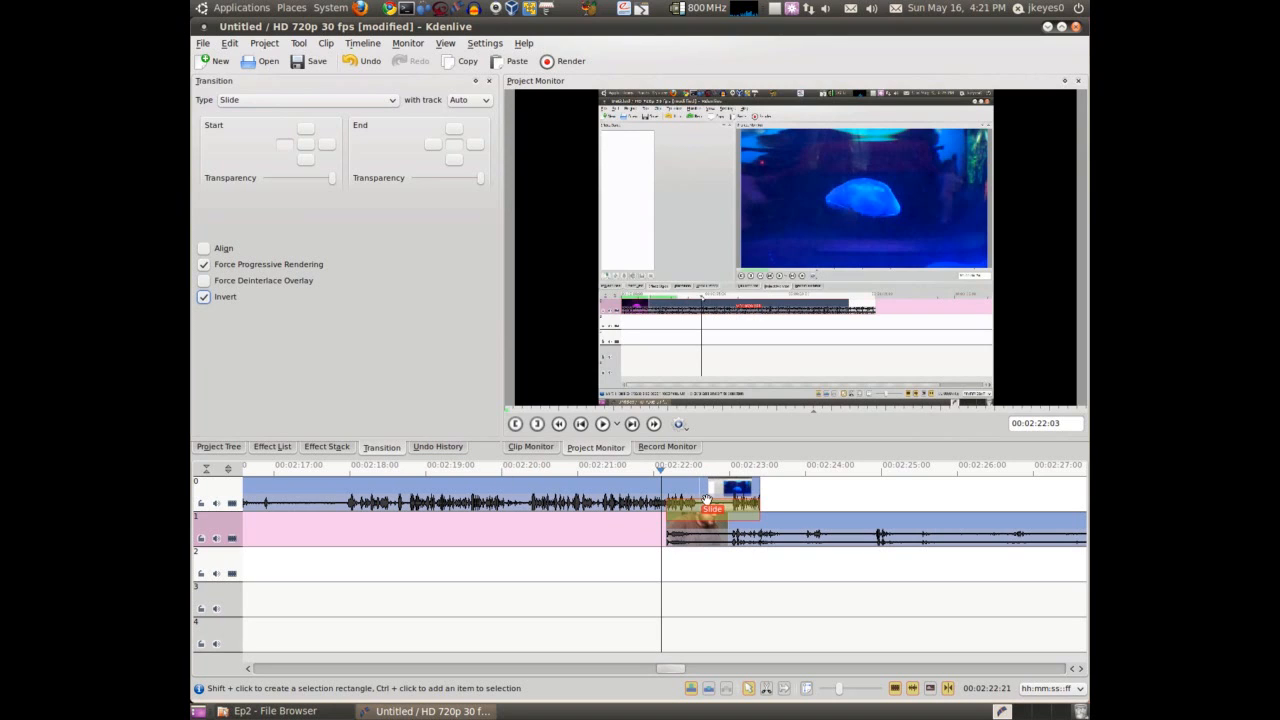
Step through the Slide transition in the project monitor from just before the overlap to past its end
click(652, 473)
key(Right)
key(Right)
key(Right)
key(Right)
key(Right)
key(Right)
key(Right)
key(Right)
key(Right)
key(Right)
key(Right)
key(Right)
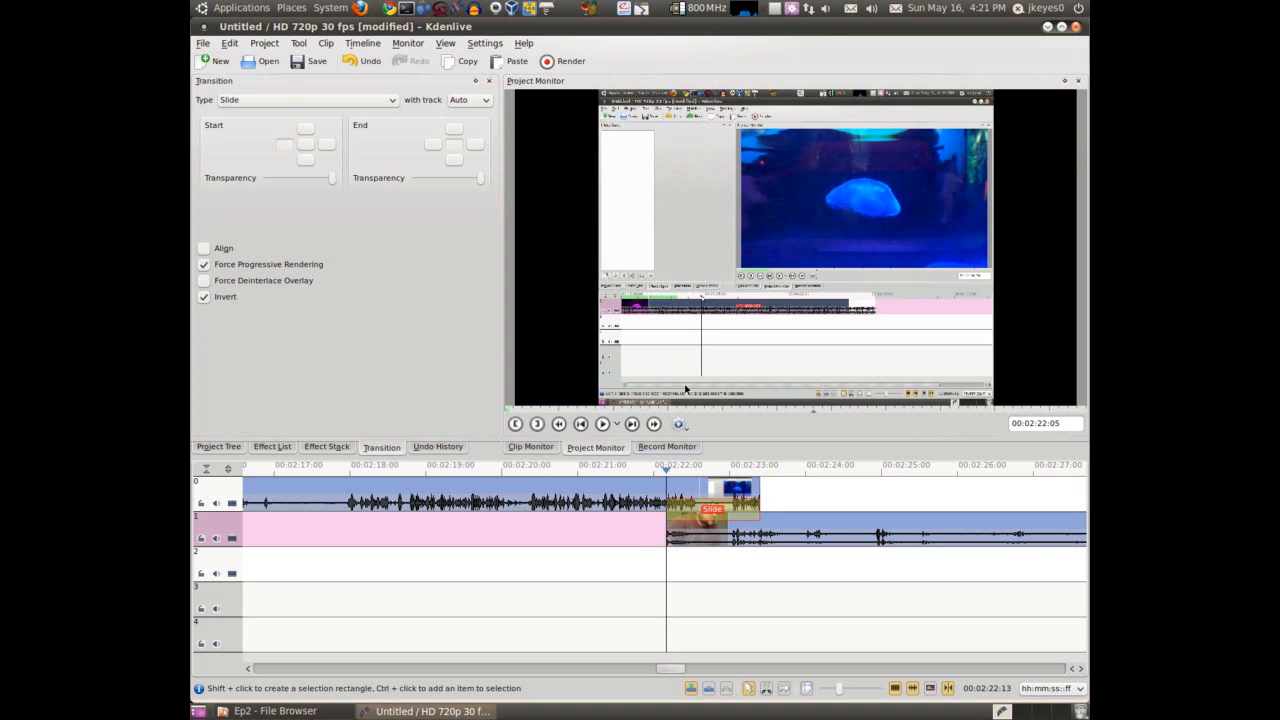
key(Right)
key(Right)
key(Right)
key(Right)
key(Right)
key(Right)
key(Right)
key(Right)
key(Right)
key(Right)
key(Right)
key(Right)
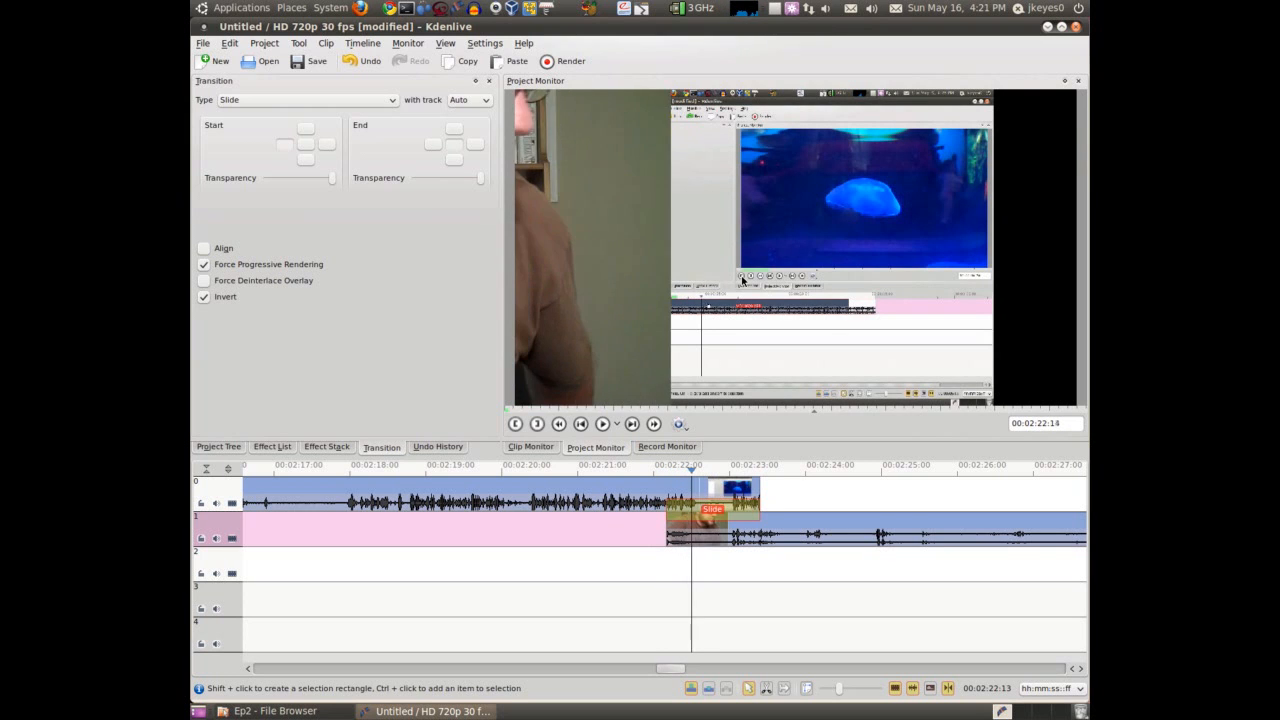
key(Right)
key(Right)
key(Right)
key(Right)
key(Right)
key(Right)
key(Right)
key(Right)
key(Right)
key(Right)
key(Right)
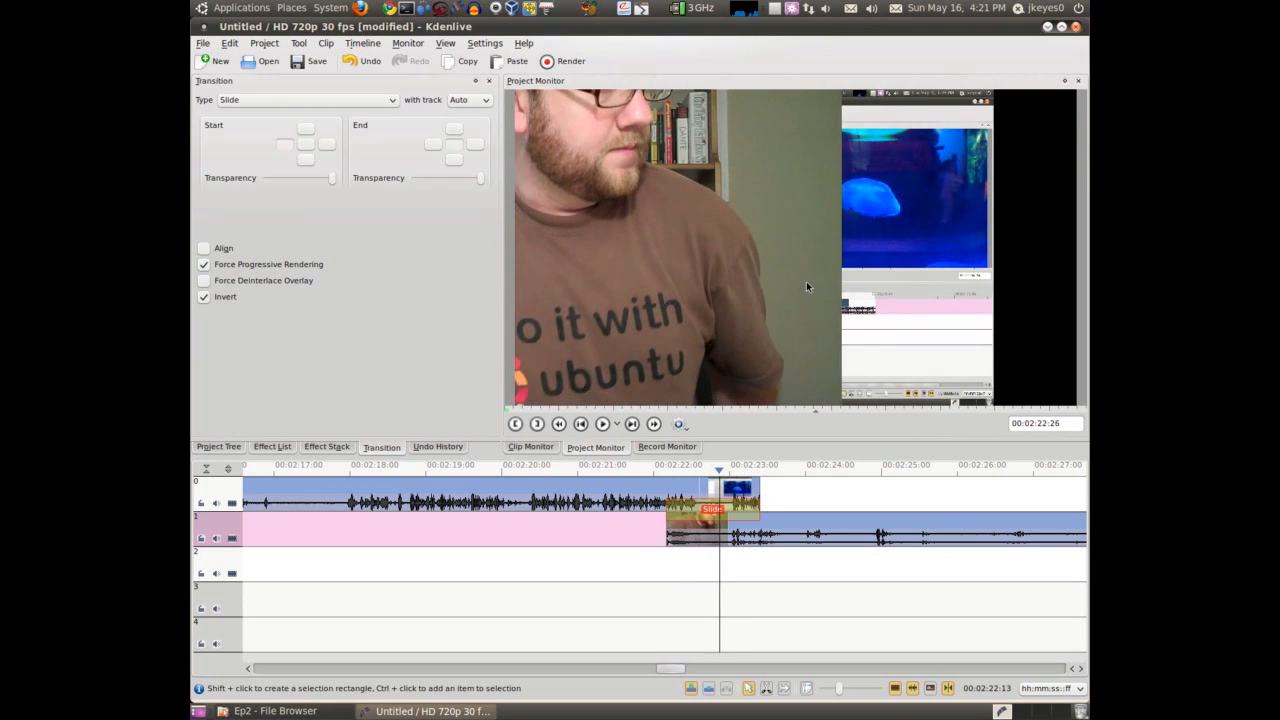
key(Right)
key(Right)
key(Right)
key(Right)
key(Right)
key(Right)
key(Right)
key(Right)
key(Right)
key(Right)
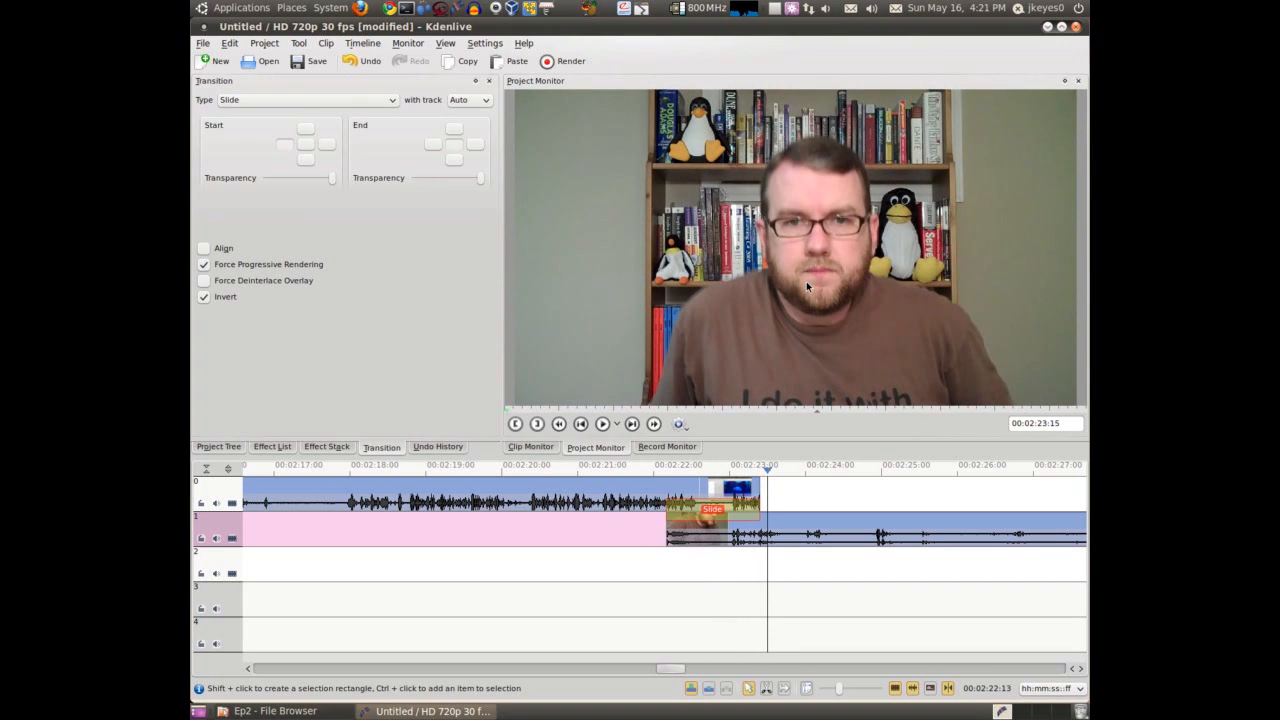
Change the transition type to Wipe and set its image file to bi-linear_x.pgm
click(355, 101)
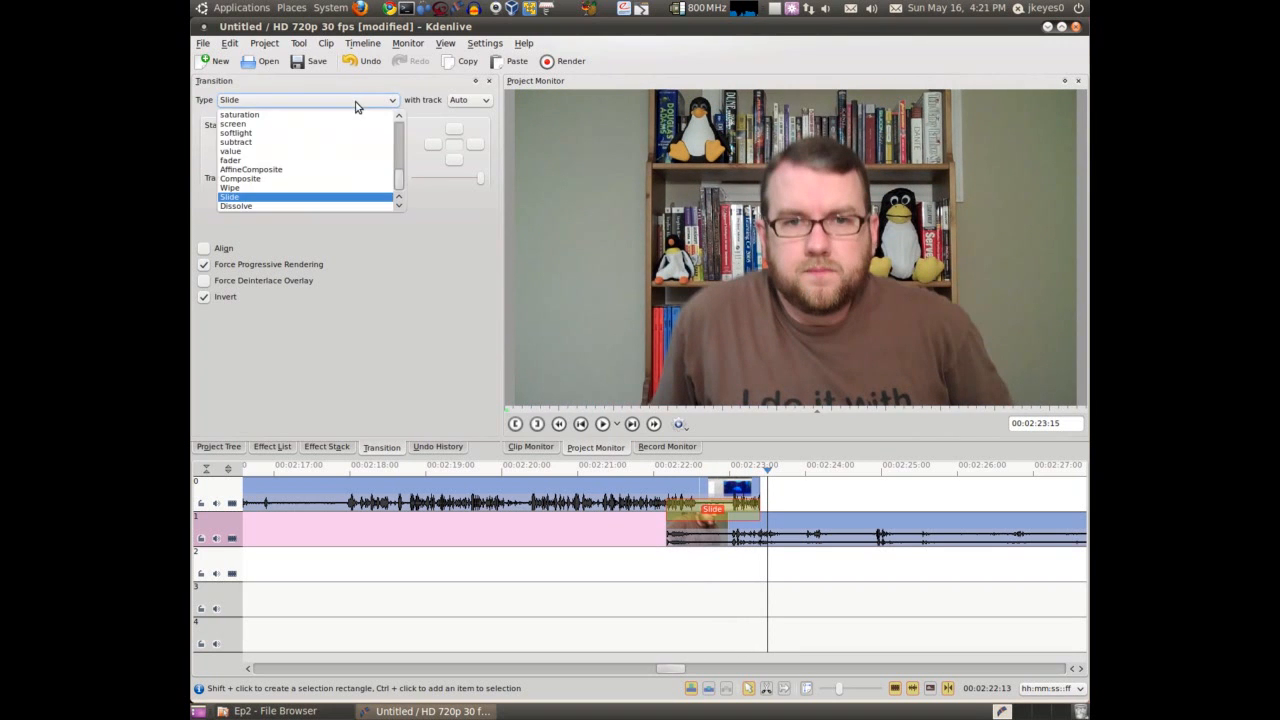
click(245, 190)
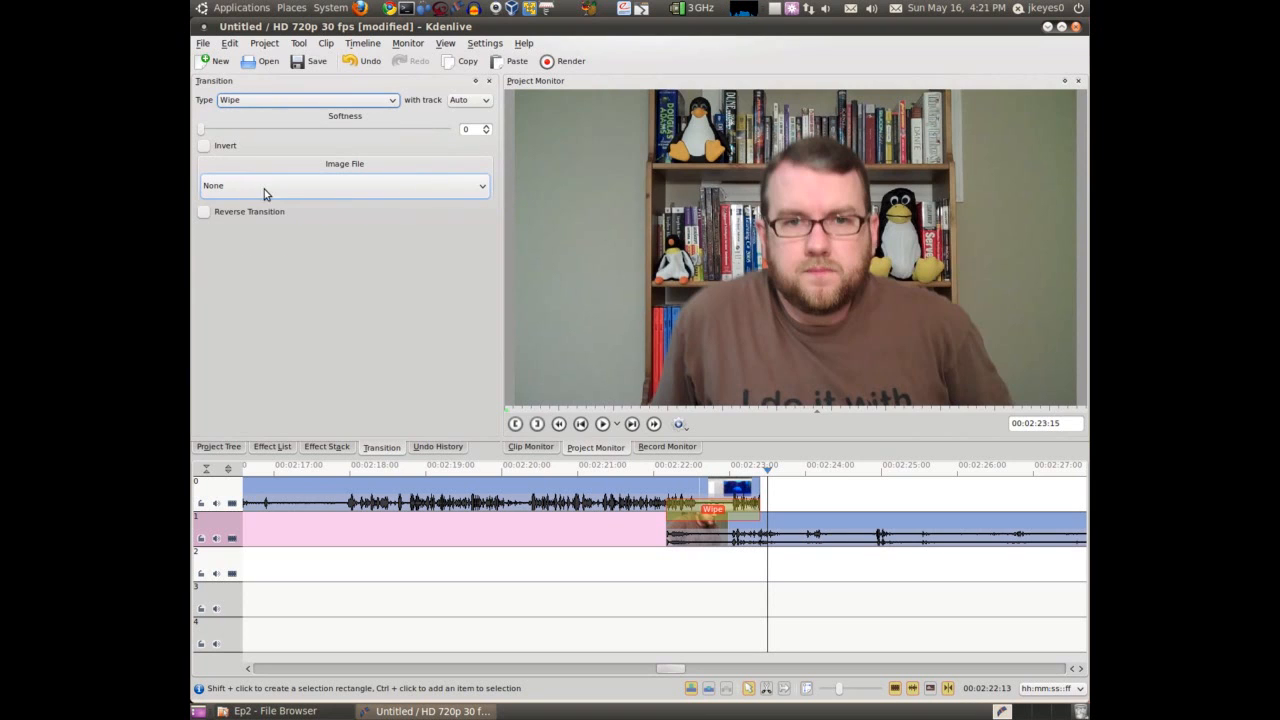
click(282, 186)
scroll(283, 217, down, 10)
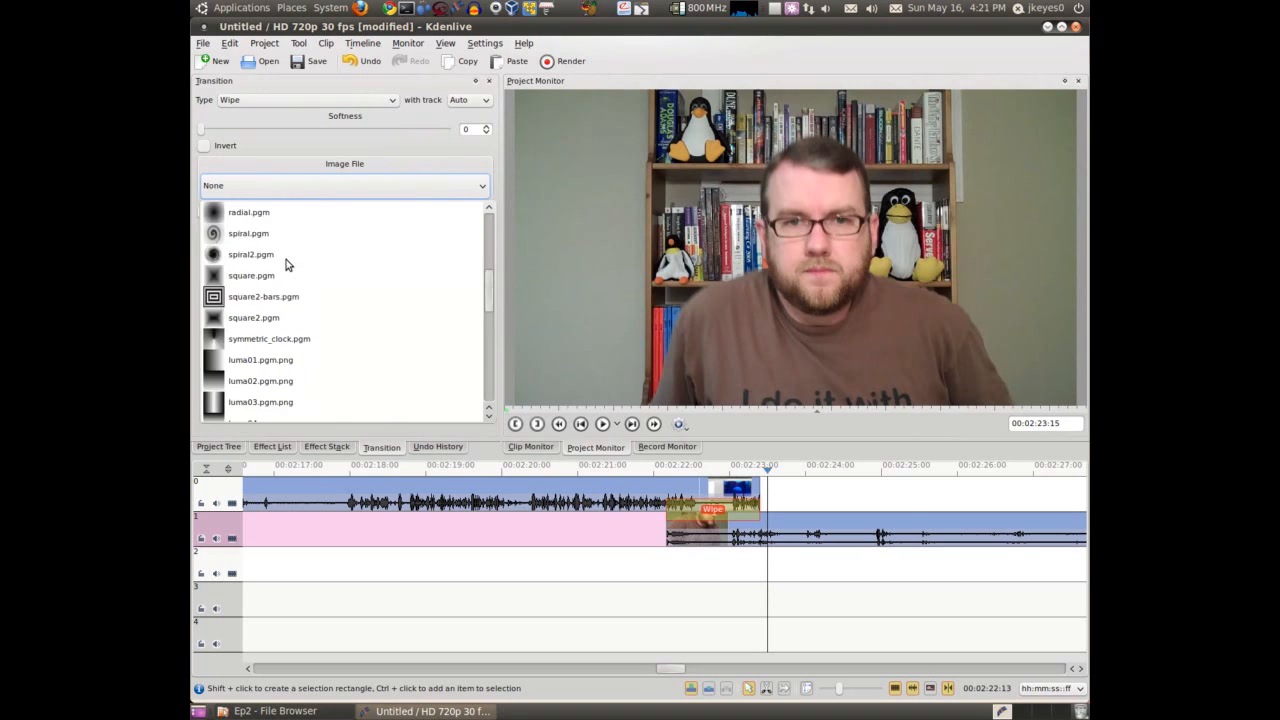
scroll(286, 262, up, 10)
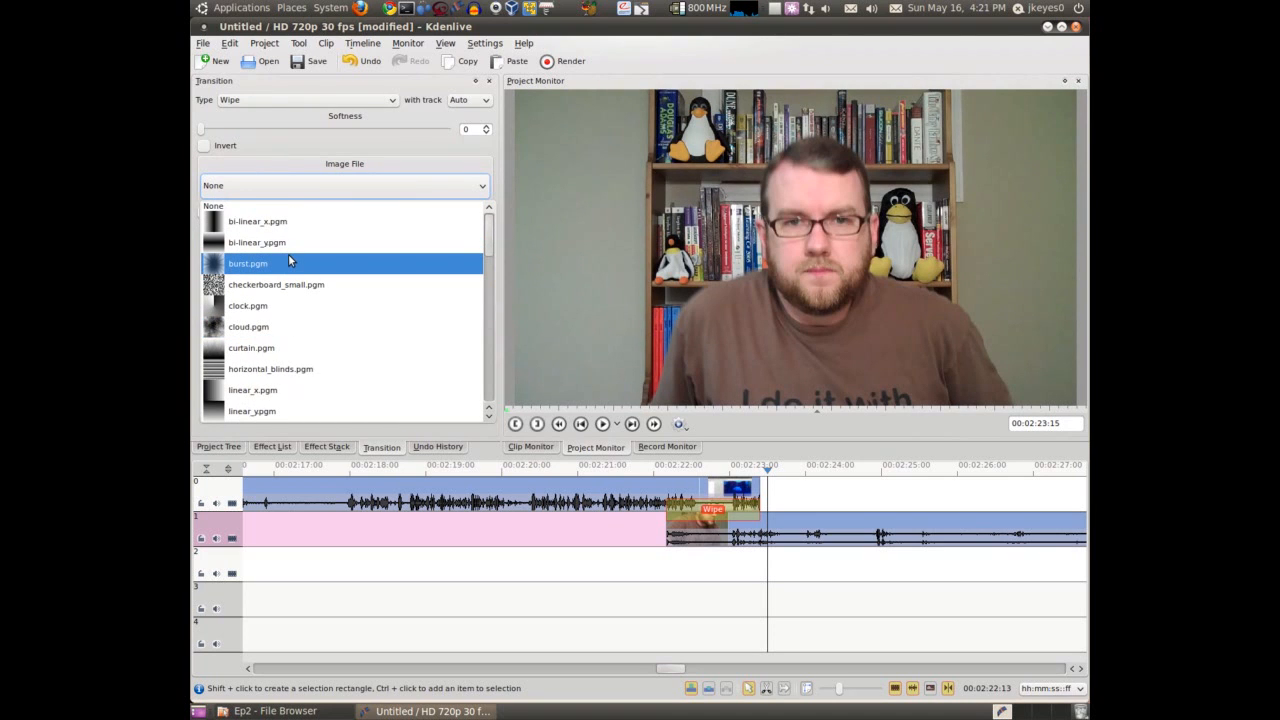
scroll(285, 258, down, 1)
scroll(285, 258, up, 1)
click(264, 222)
Move output.avi from track 0 to track 2, keeping its start time, with the wipe transition between tracks 1 and 2
click(649, 468)
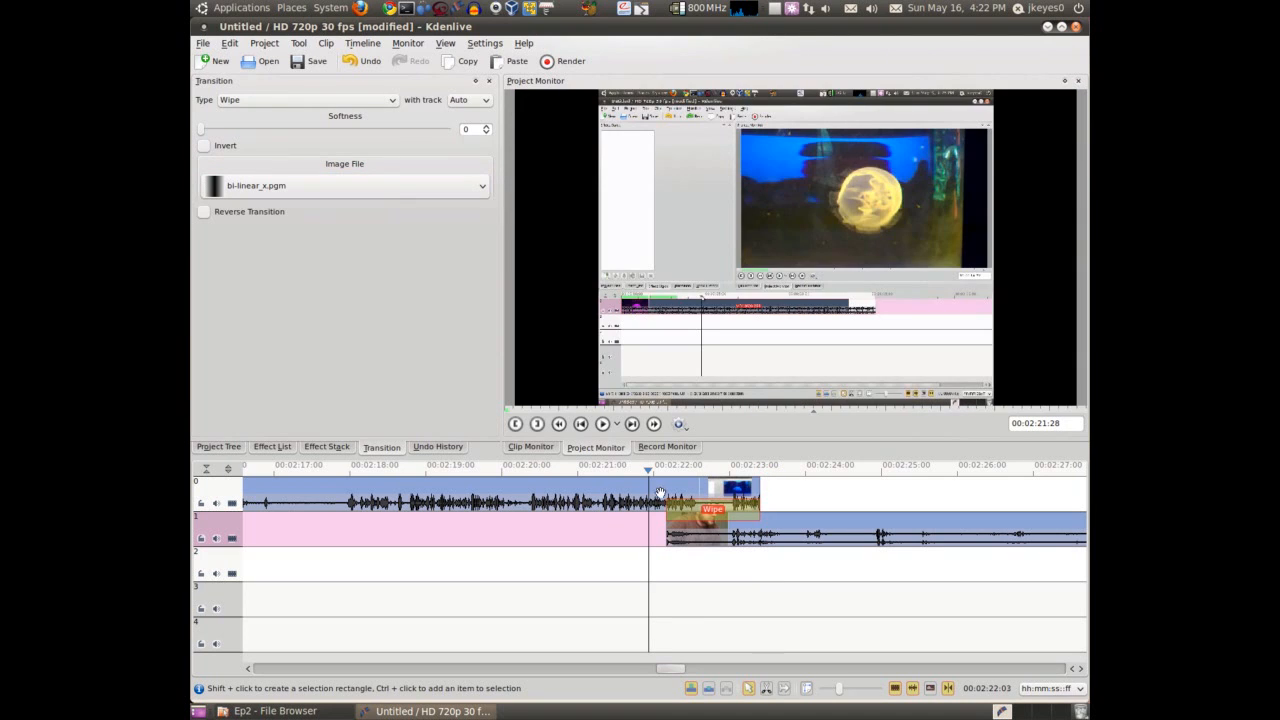
click(652, 487)
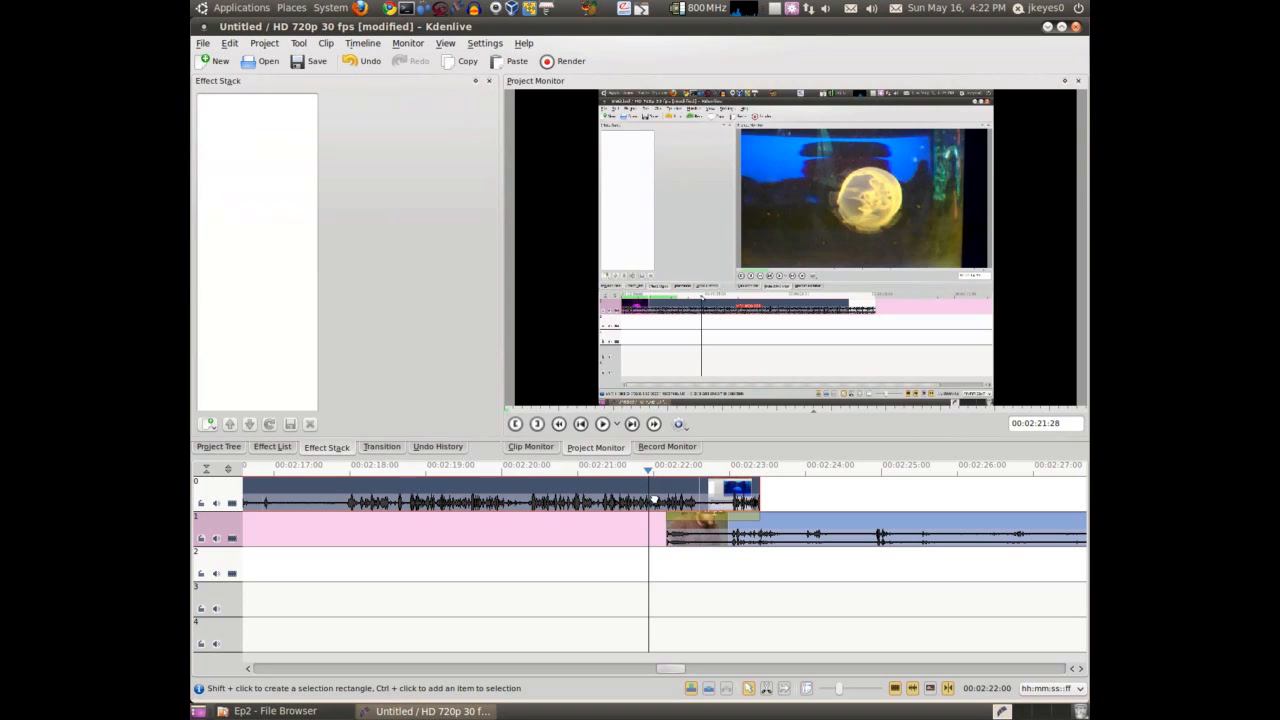
drag(655, 532, 690, 543)
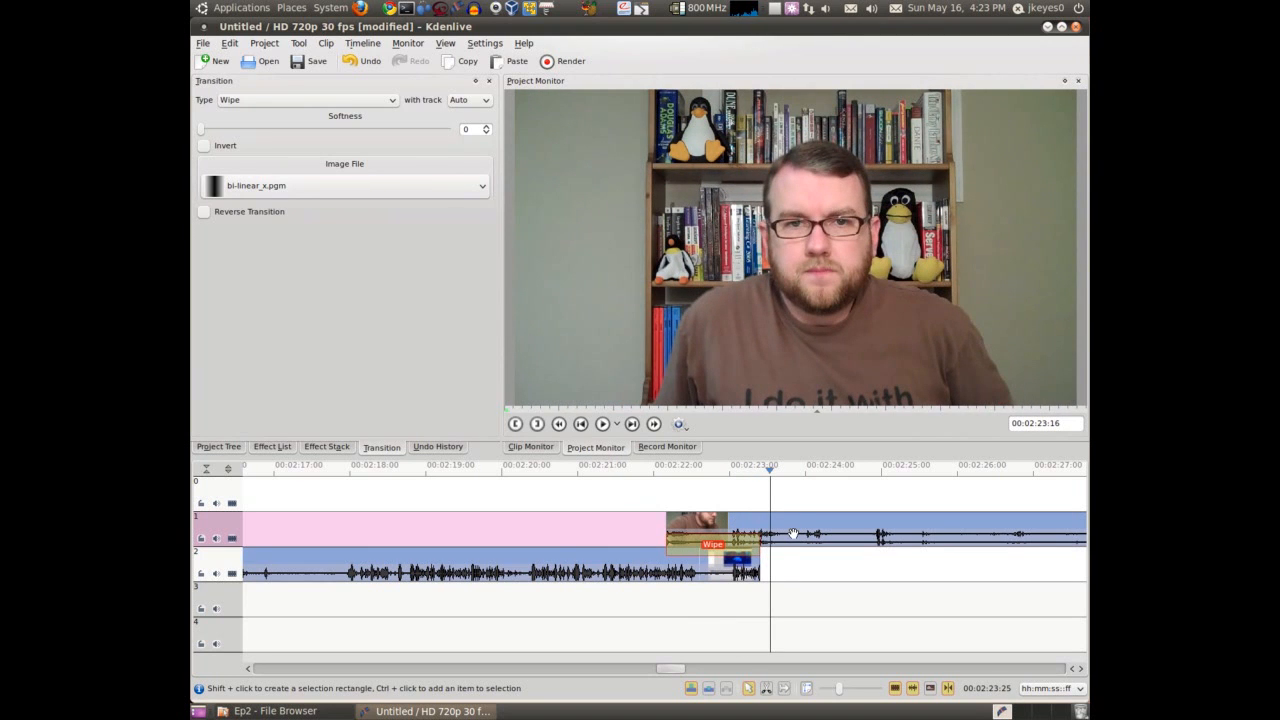
Set the wipe transition's image file to burst.pgm and preview it from just before the overlap
click(333, 186)
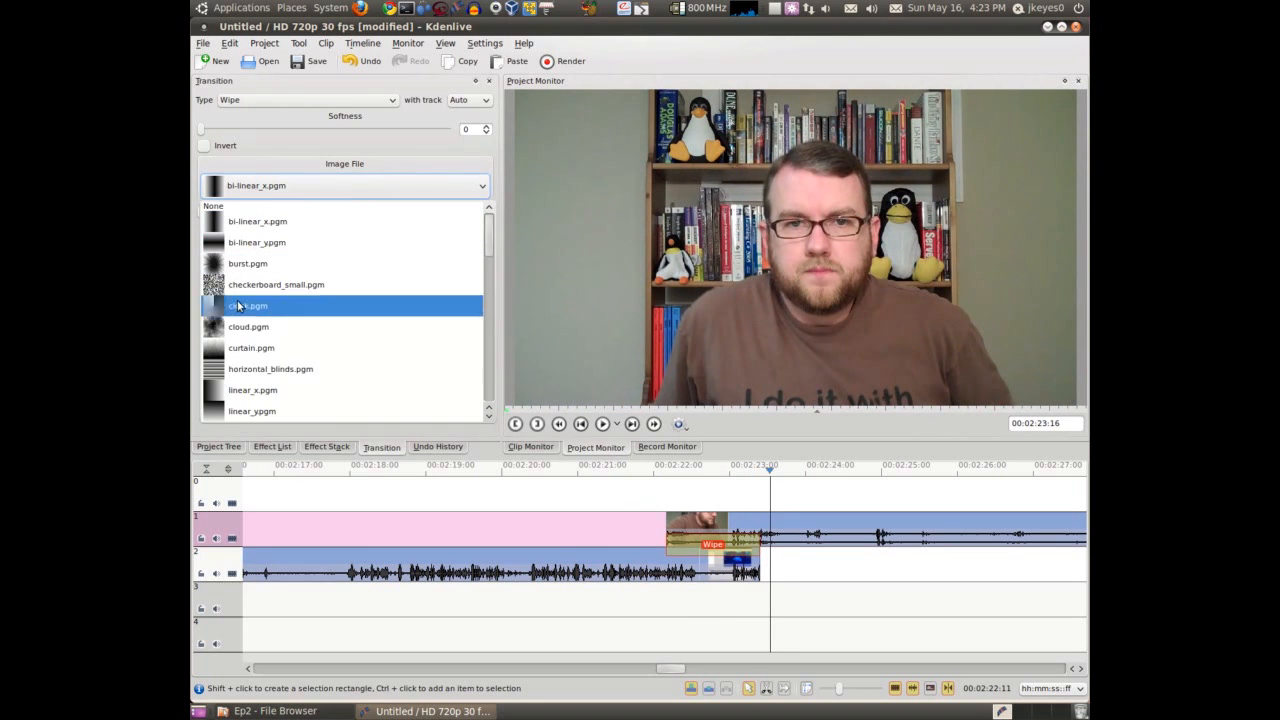
scroll(255, 390, up, 4)
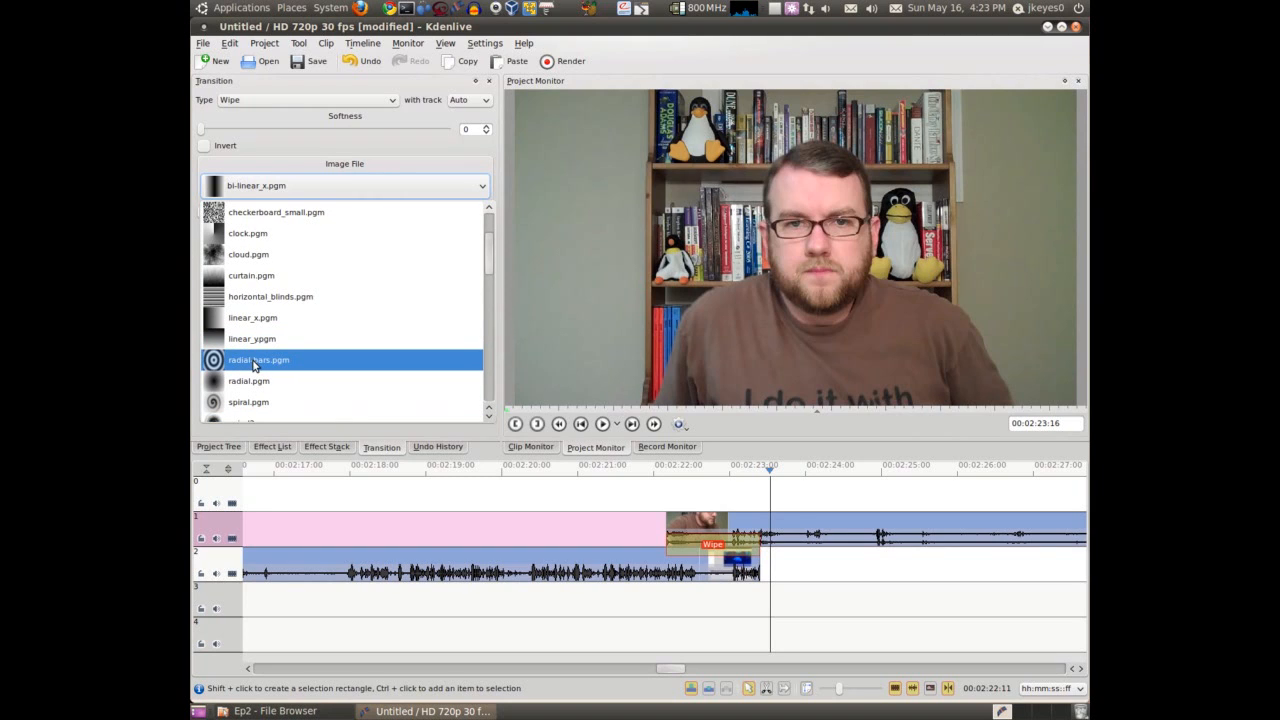
scroll(255, 366, up, 3)
click(258, 270)
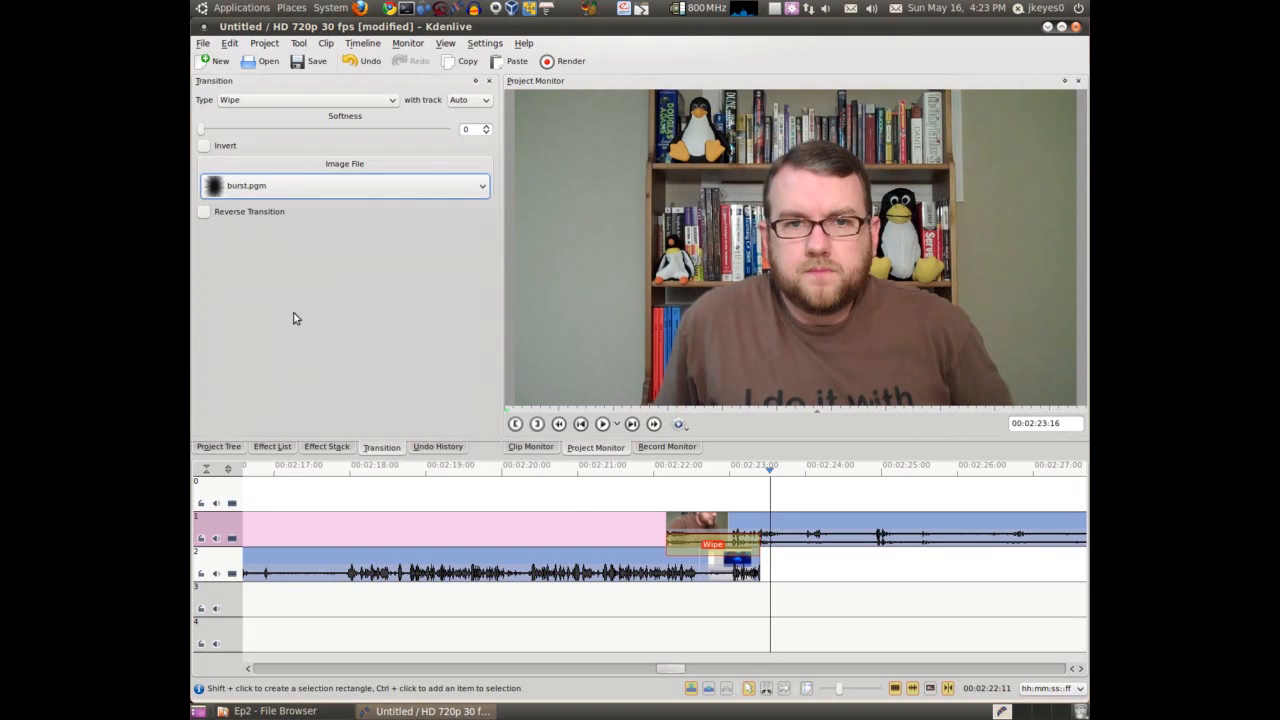
click(650, 500)
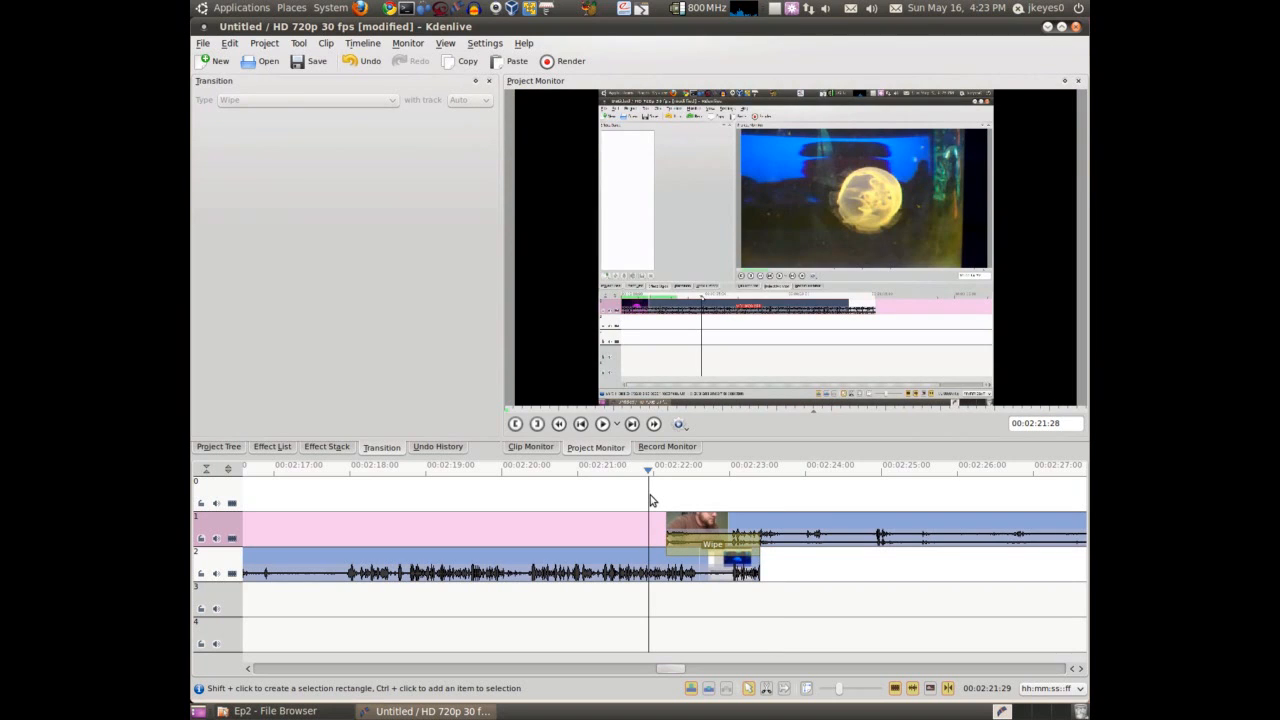
key(space)
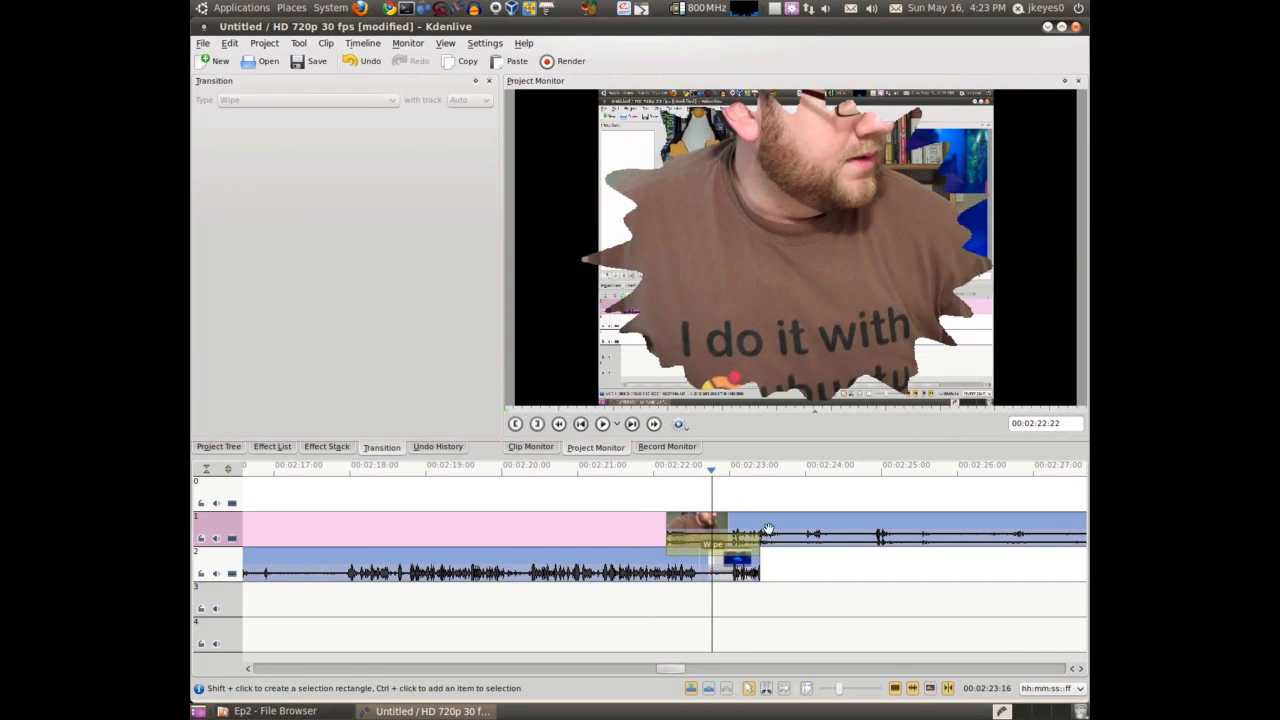
Raise the burst wipe's softness to 35 and check its softened edge in the project monitor
click(705, 545)
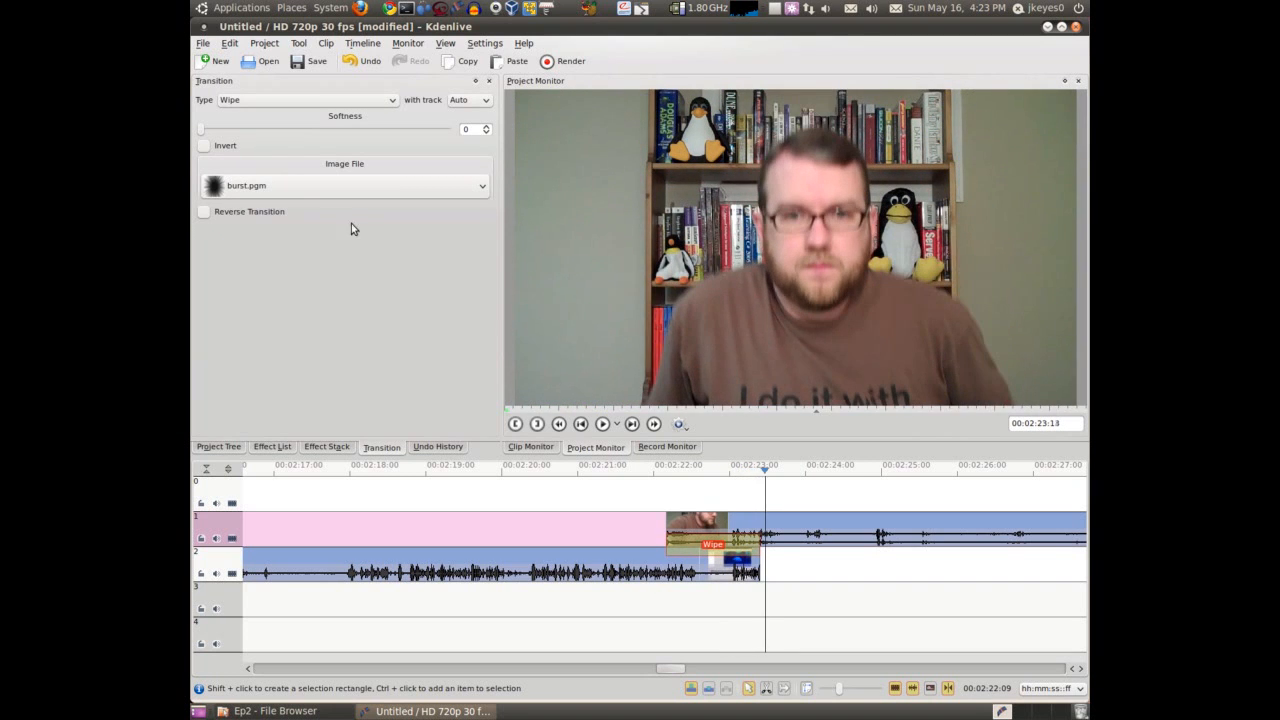
drag(656, 500, 683, 504)
key(space)
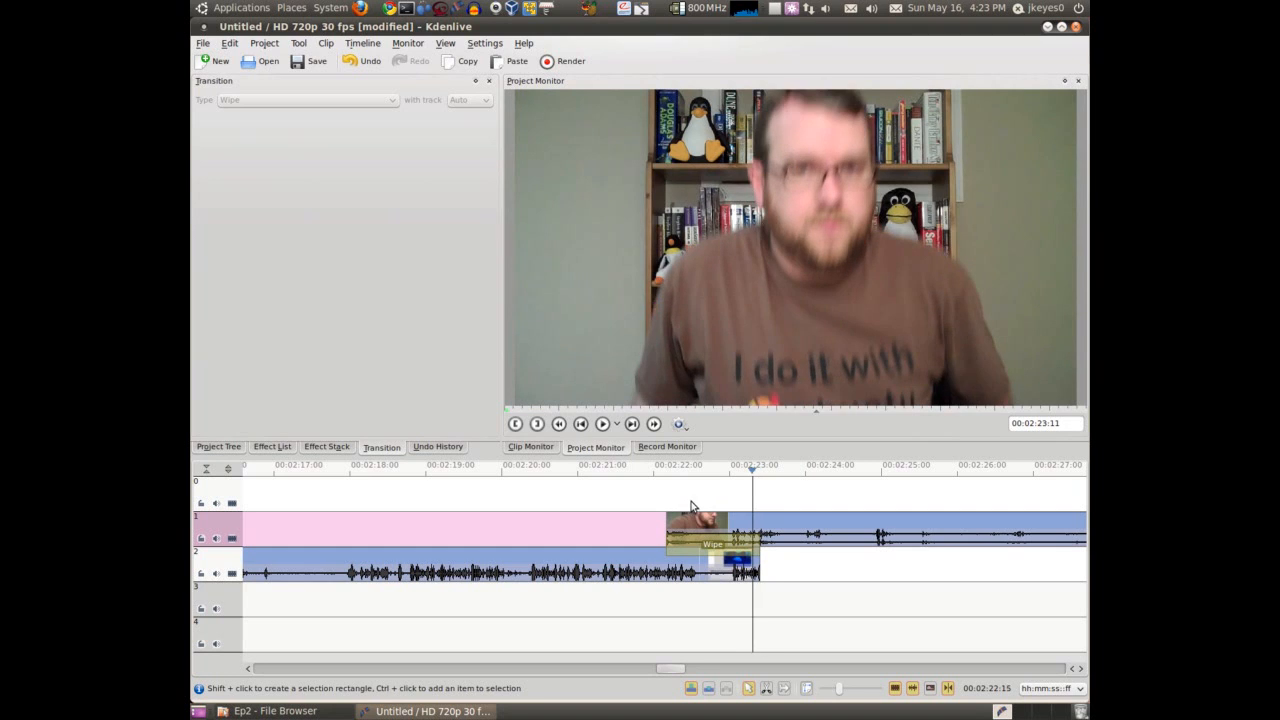
key(Left)
key(Left)
key(Left)
key(Left)
key(Left)
key(Left)
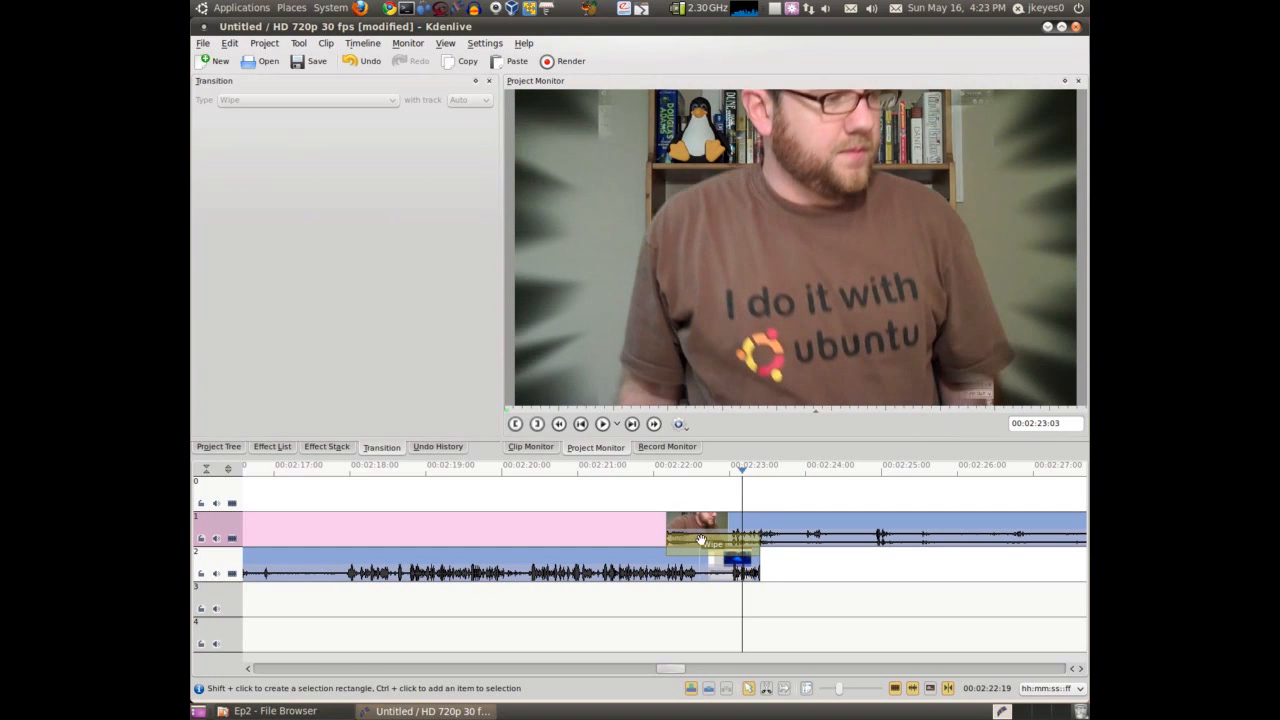
click(701, 542)
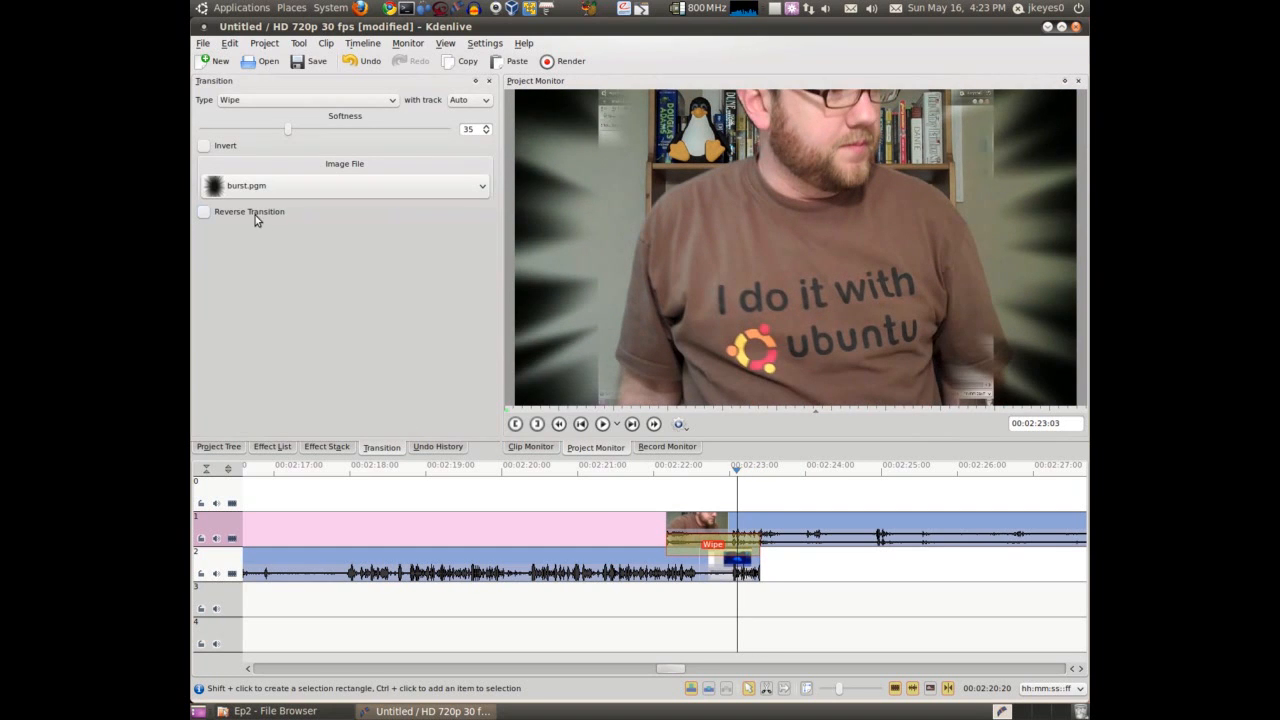
Browse the image files available for the wipe and move the playhead to just before the overlap
click(316, 186)
scroll(316, 278, down, 8)
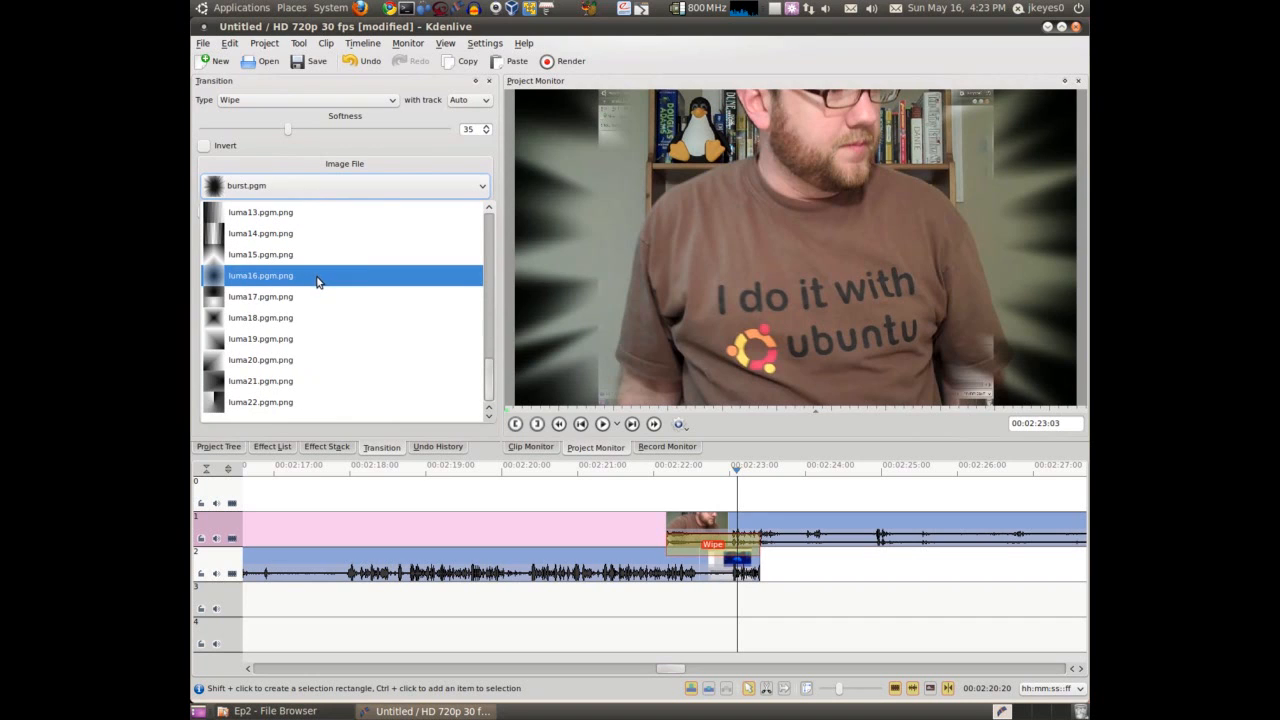
click(619, 520)
click(641, 499)
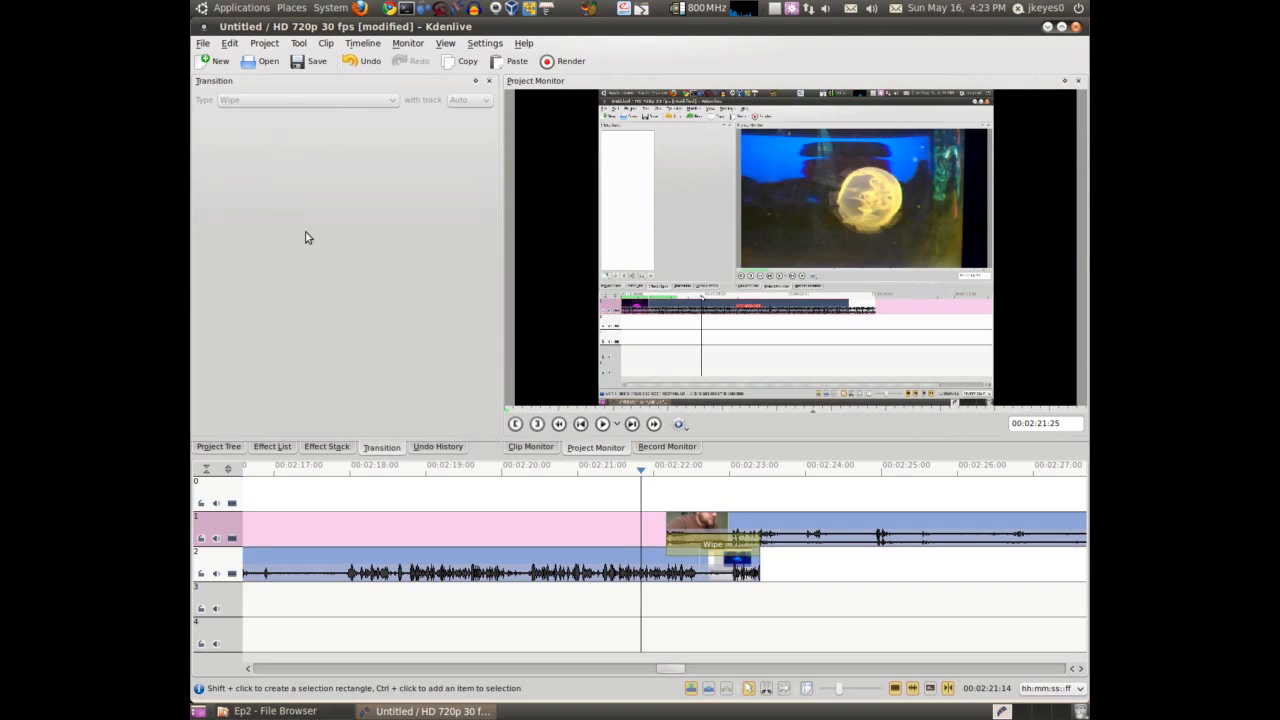
Install the swirl1 wipe from the downloadable new wipes and close the add-on installer
click(681, 545)
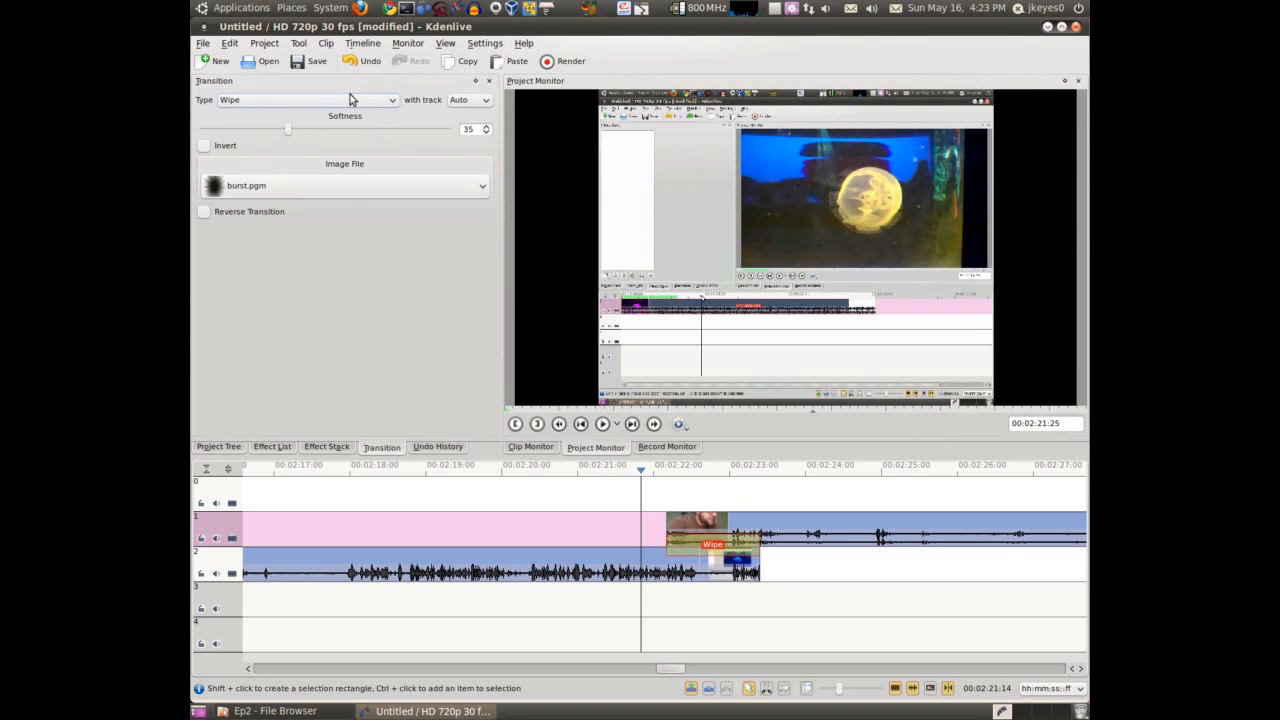
click(485, 43)
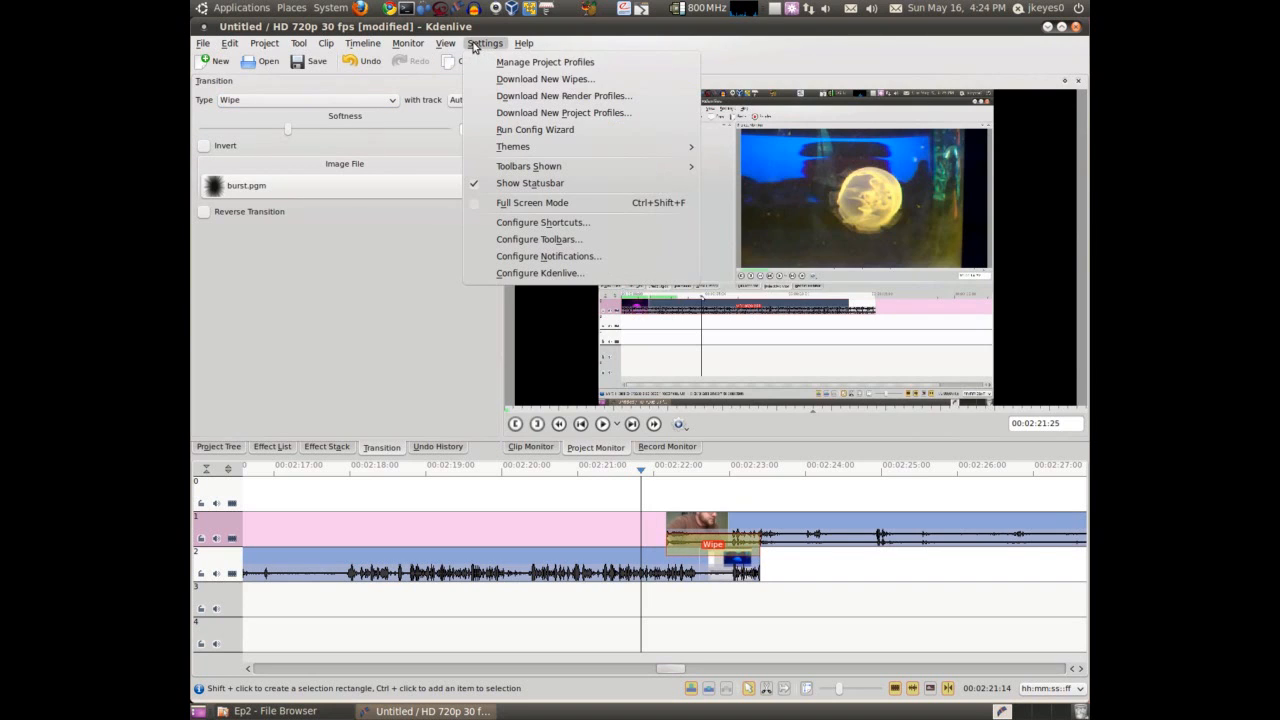
click(548, 80)
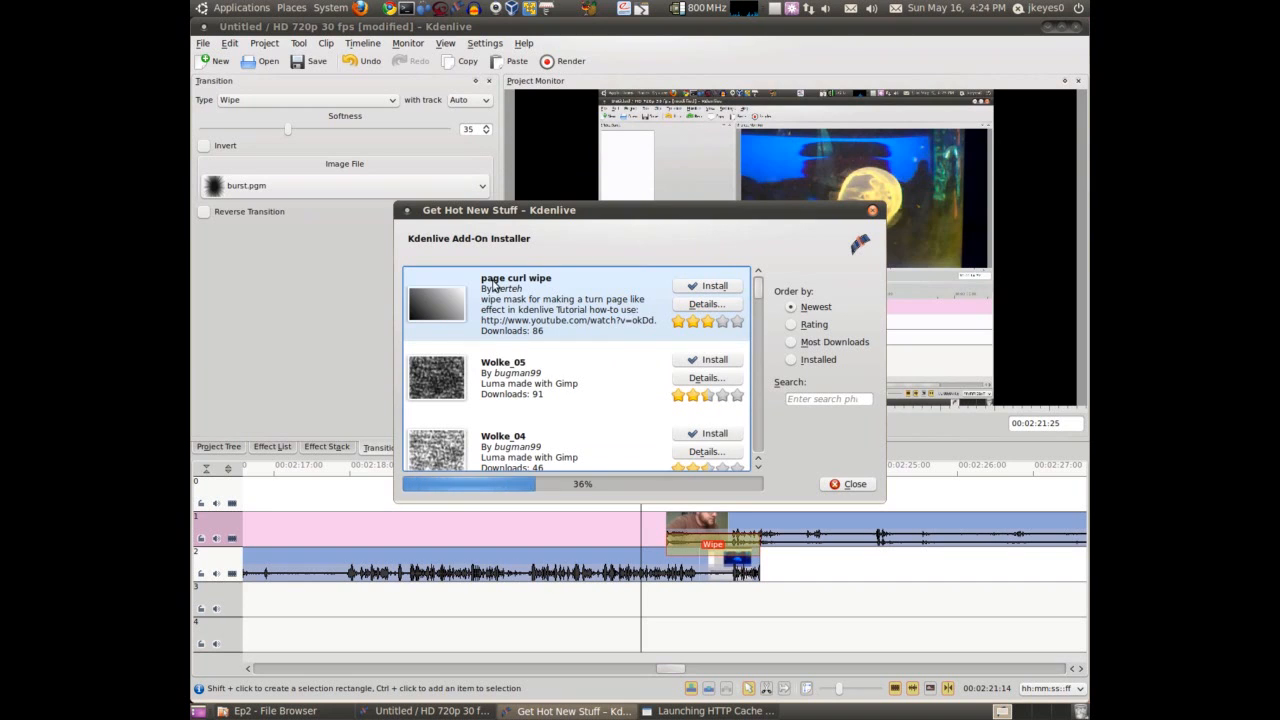
scroll(530, 314, down, 3)
scroll(530, 314, down, 3)
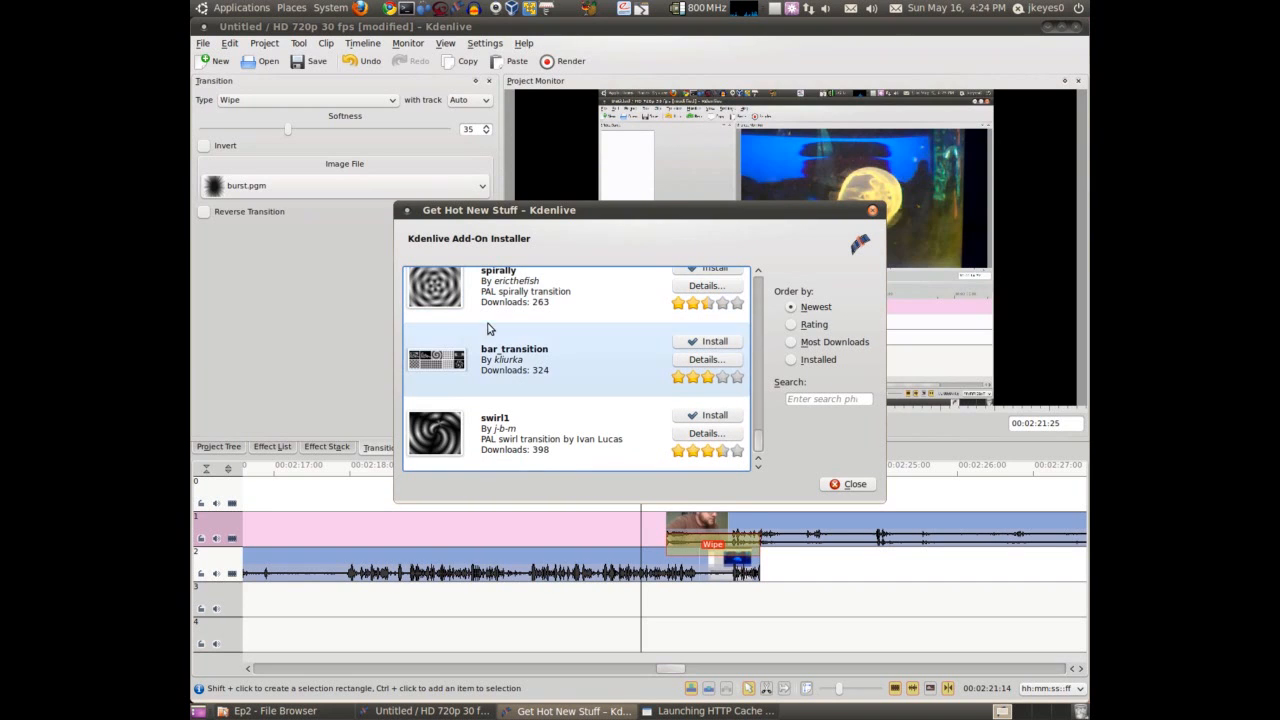
click(518, 428)
click(712, 416)
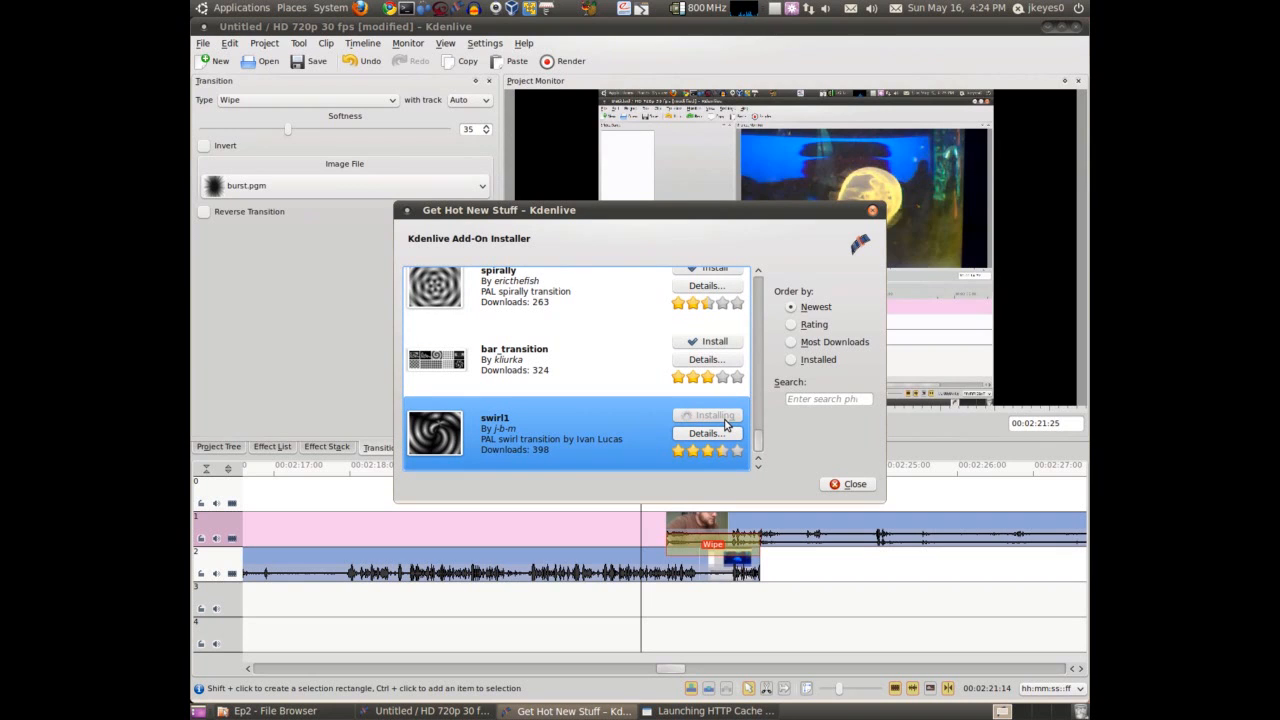
click(834, 483)
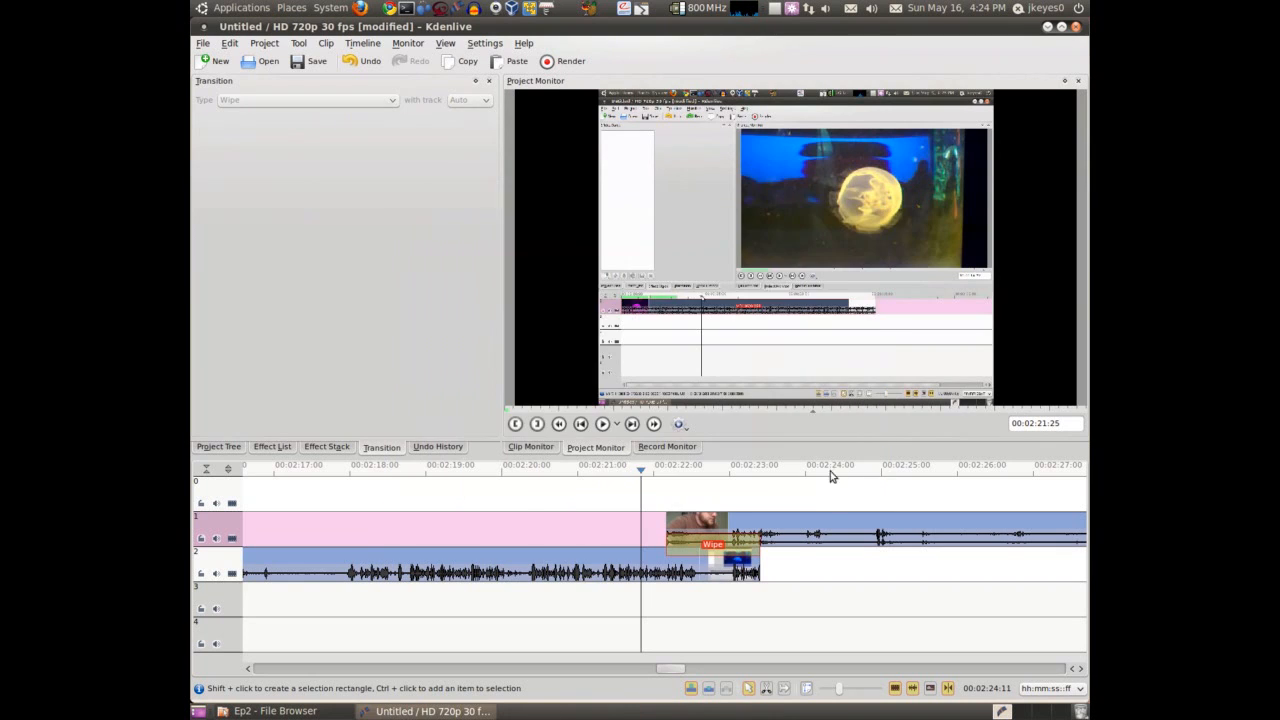
Set the wipe transition's image file to spiral2.pgm and preview it across the overlap
click(712, 545)
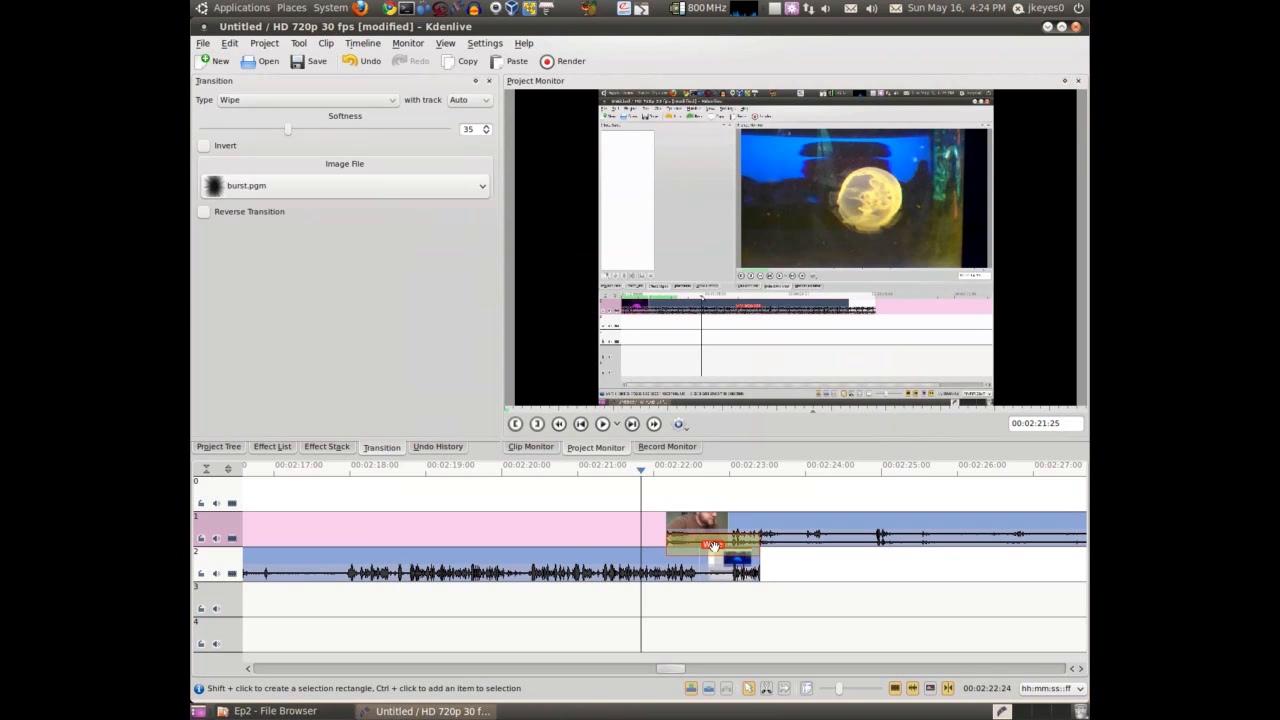
click(356, 186)
scroll(335, 285, down, 6)
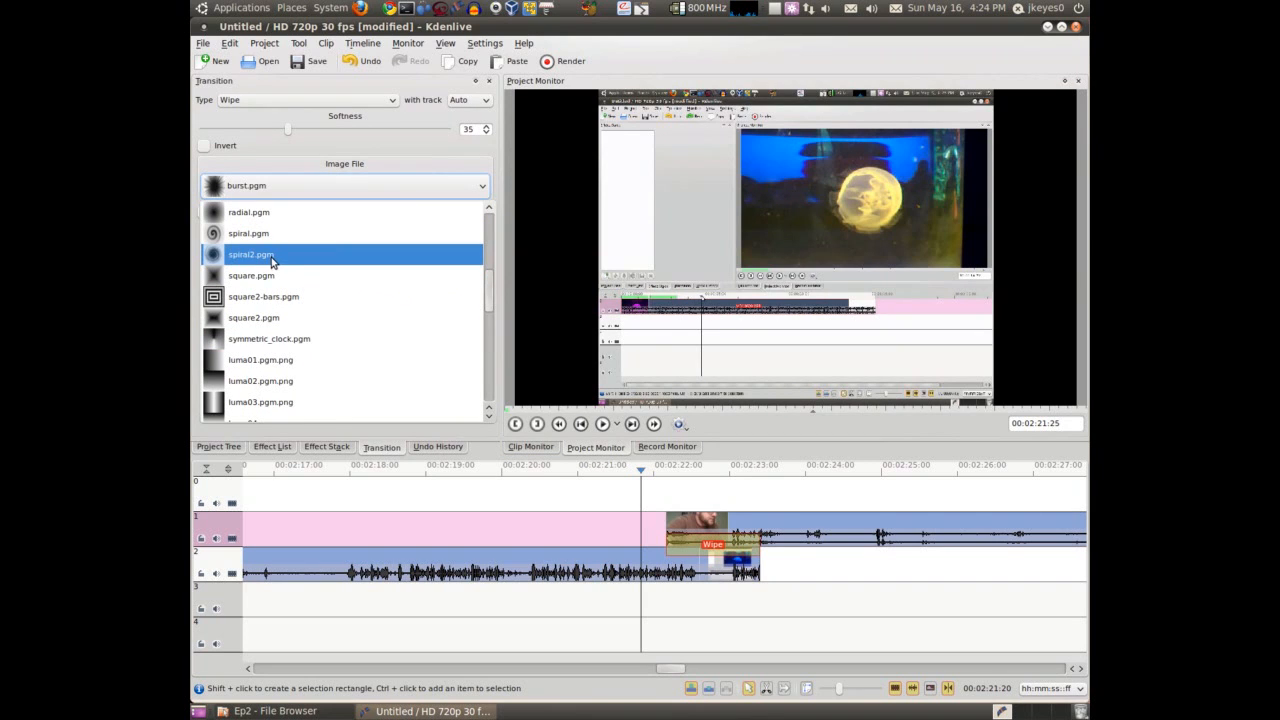
click(273, 257)
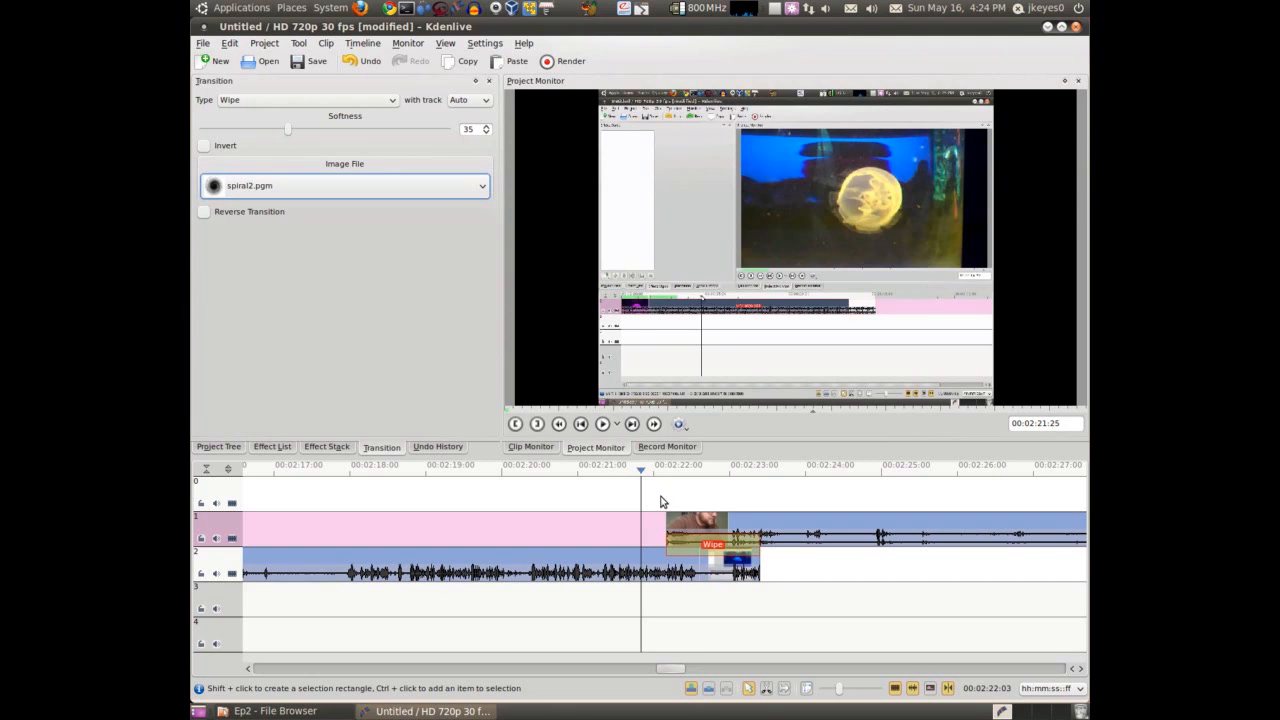
drag(660, 501, 675, 506)
key(space)
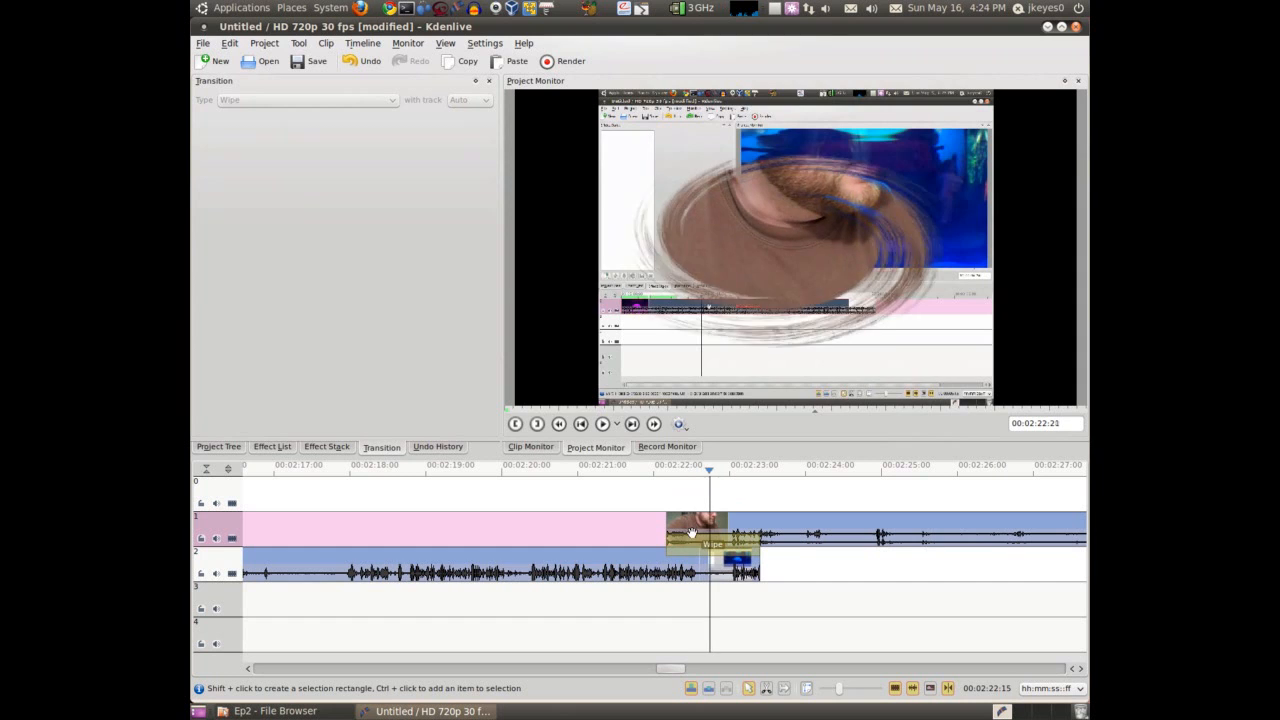
Lower the spiral2 wipe's softness to 10 and play it from just before the overlap
click(689, 529)
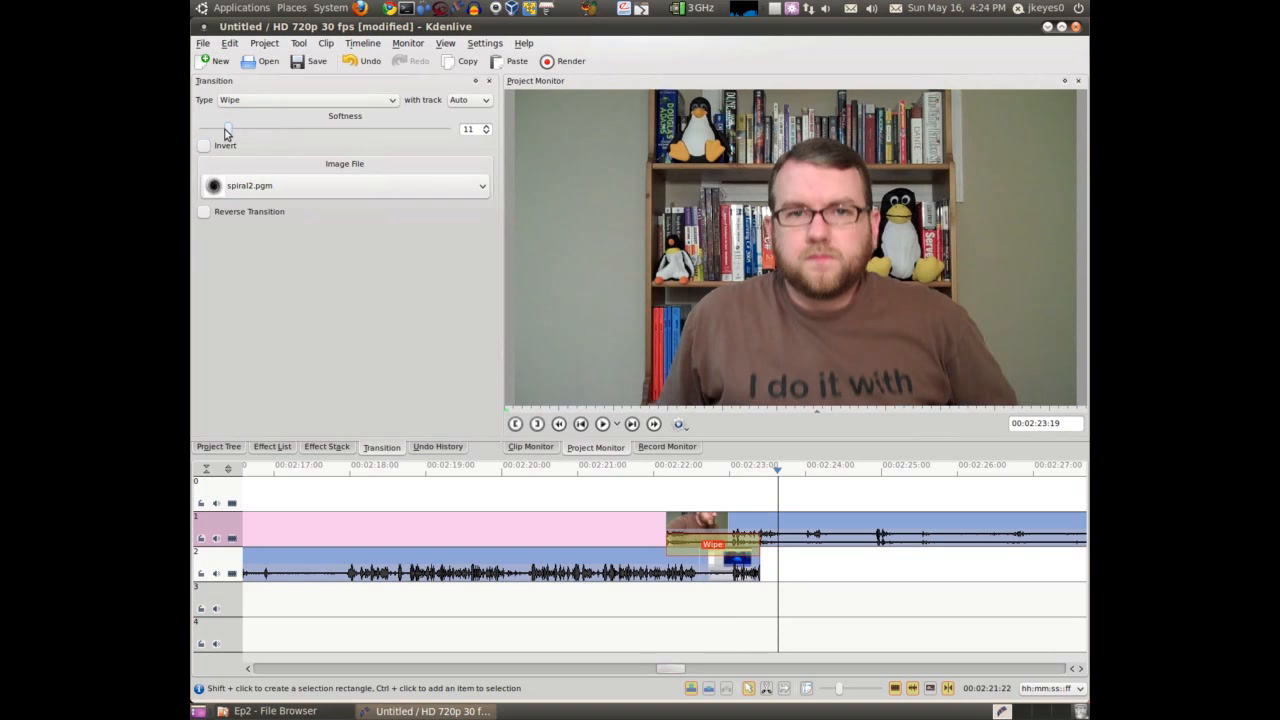
click(657, 474)
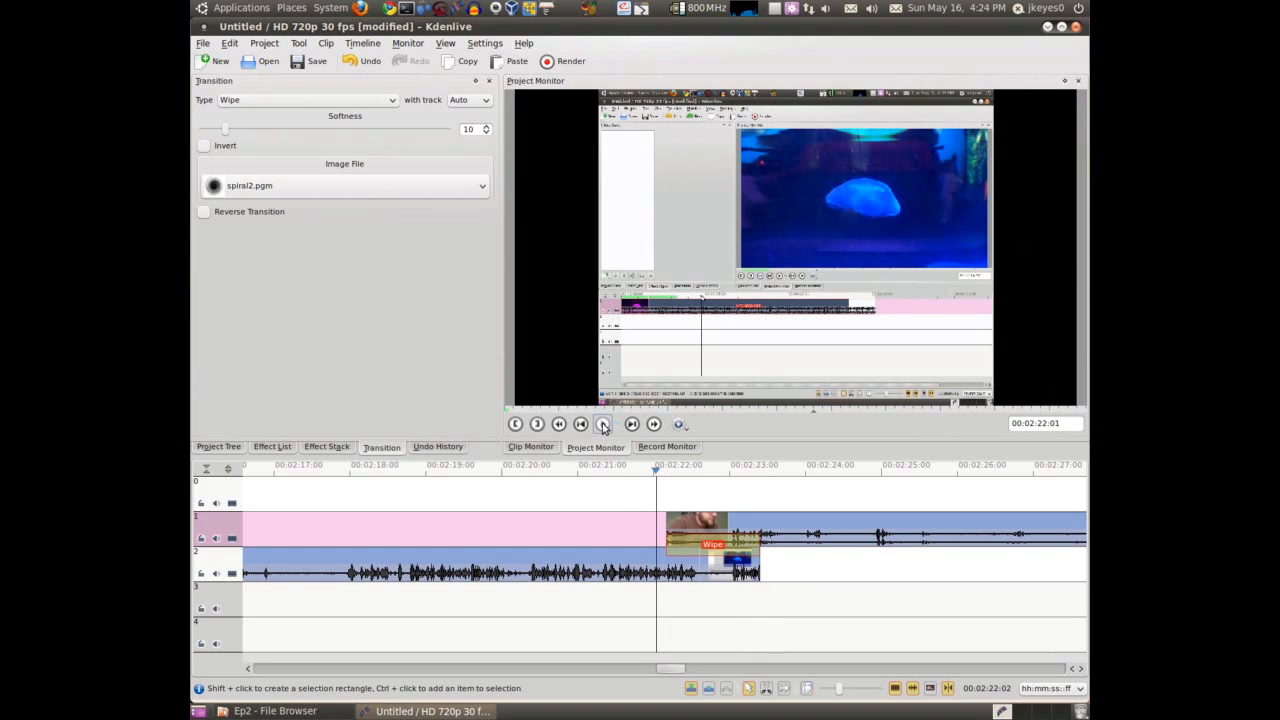
click(604, 425)
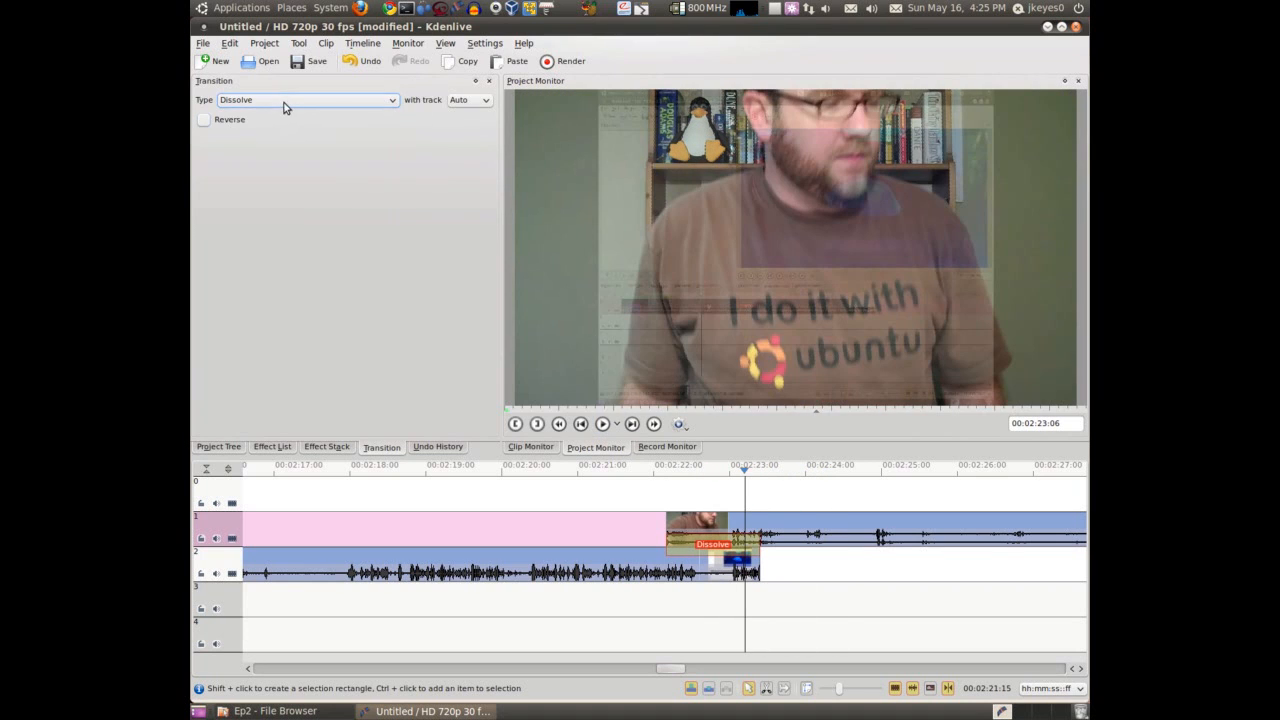
Change the transition type to blend and scrub through the overlap to check its effect
click(282, 98)
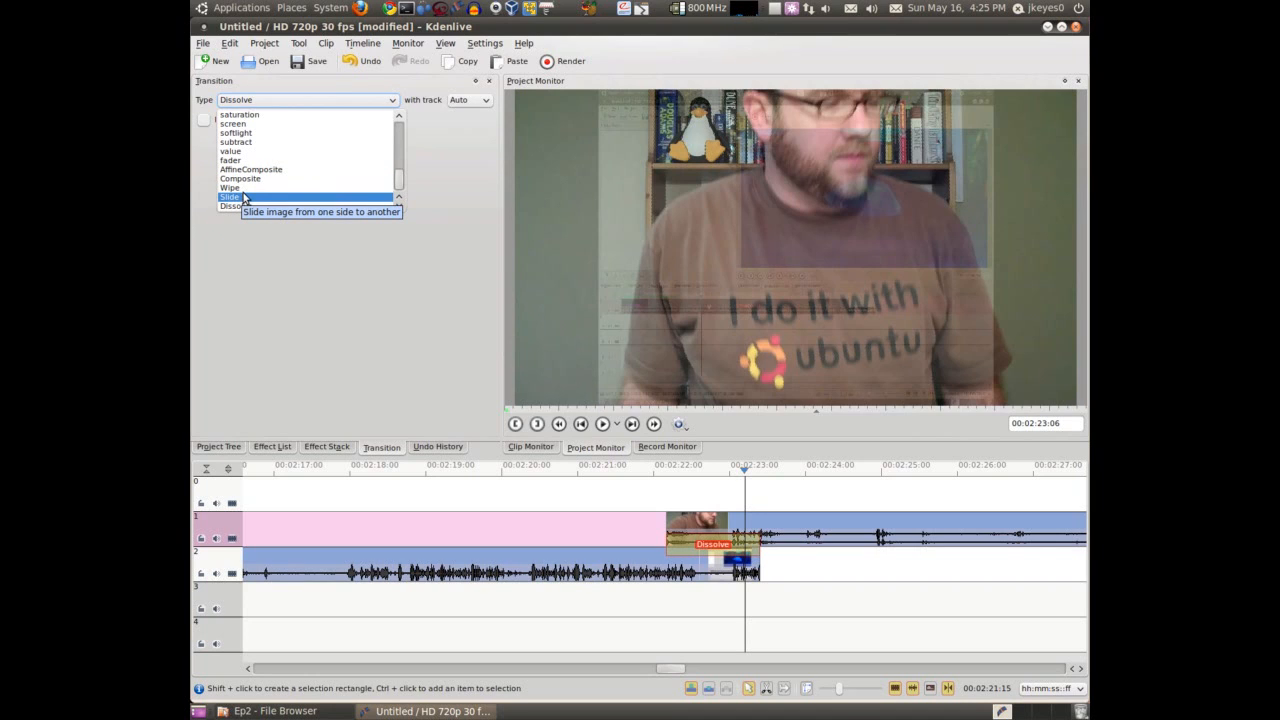
scroll(273, 165, up, 1)
scroll(273, 165, up, 4)
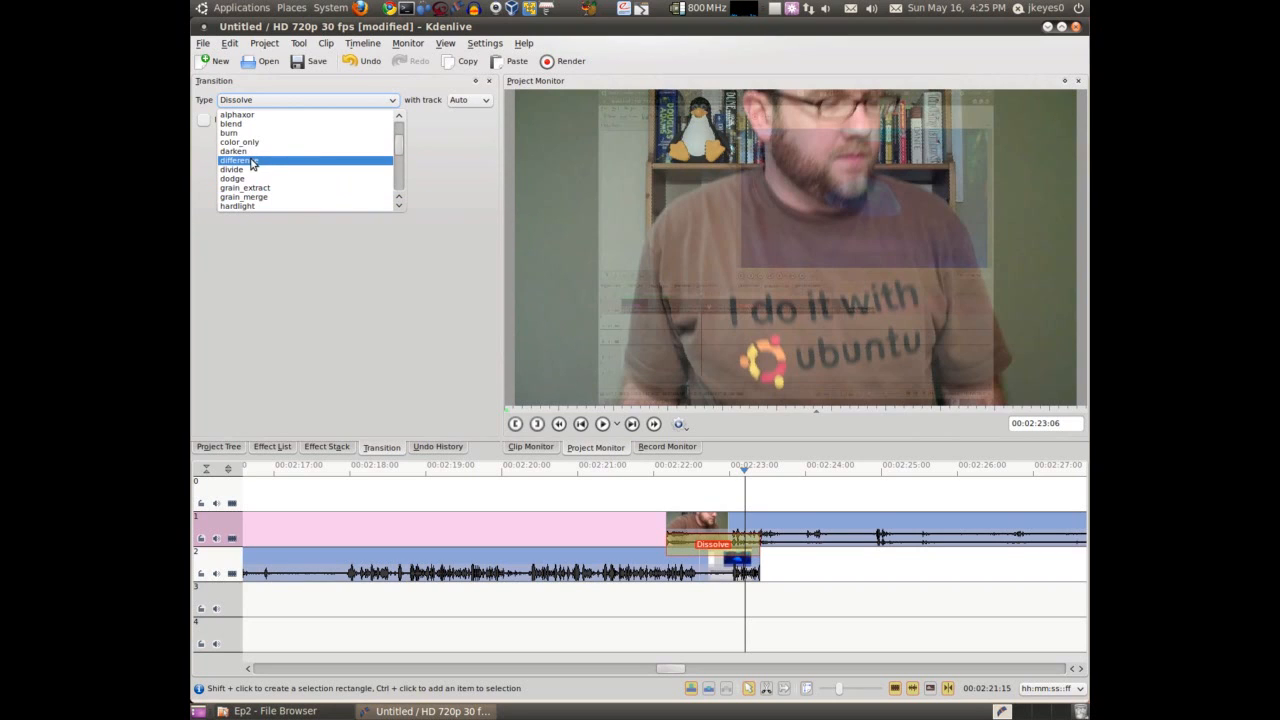
scroll(246, 155, up, 2)
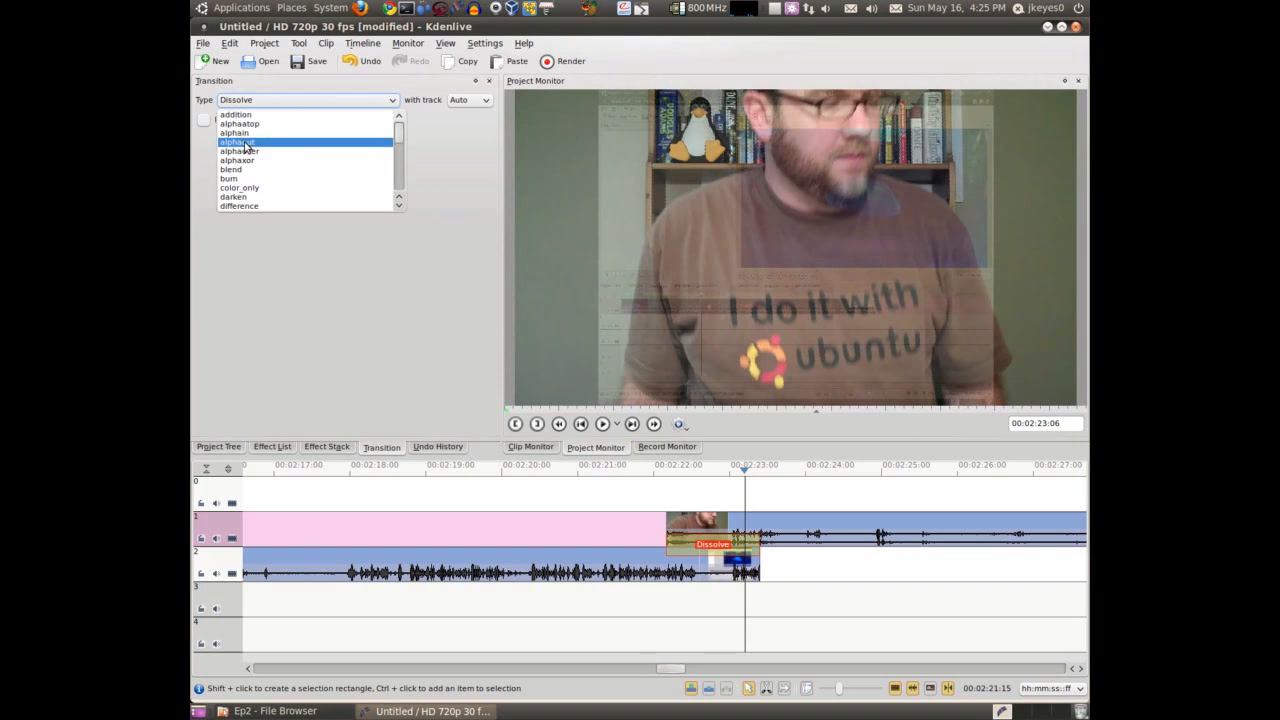
click(232, 170)
click(680, 490)
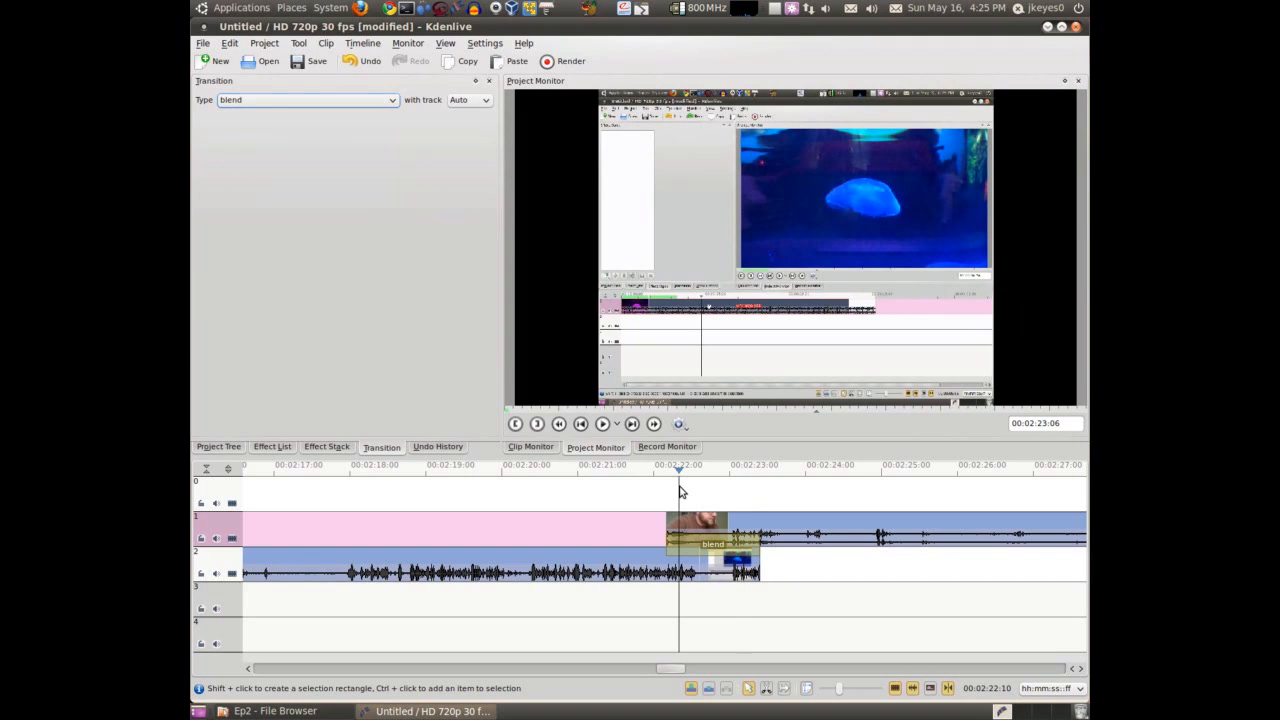
click(715, 568)
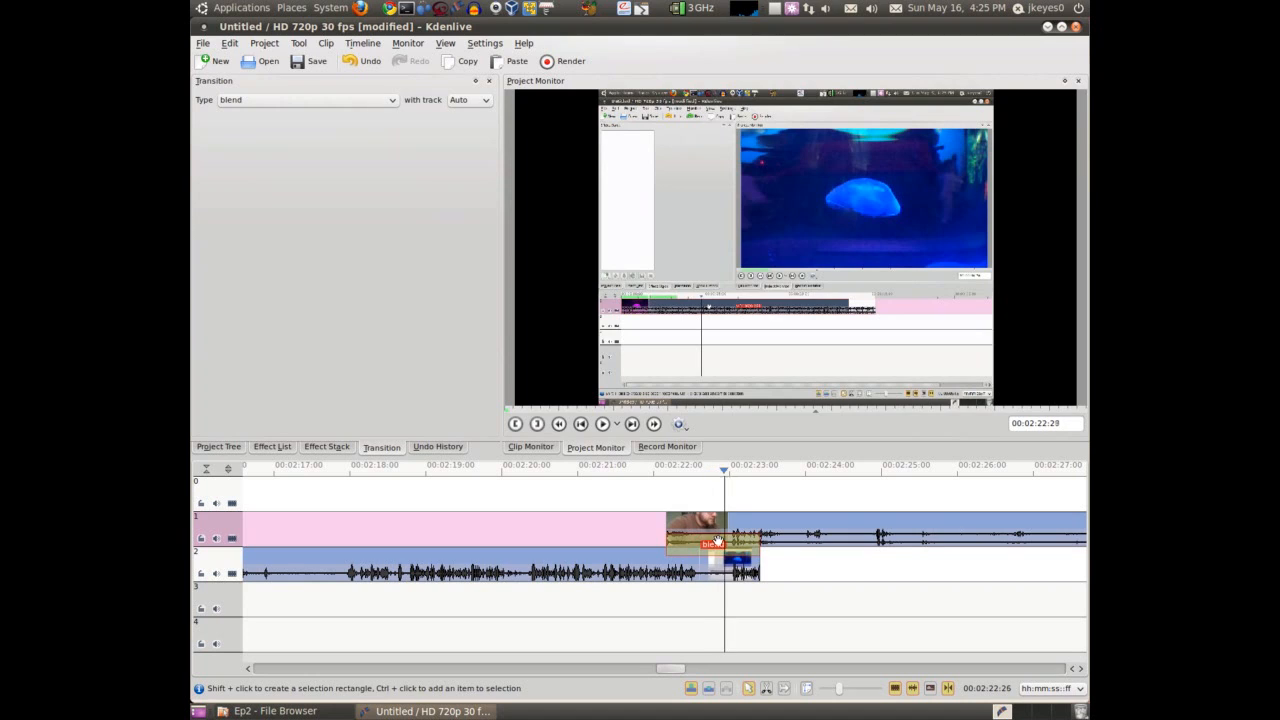
click(668, 508)
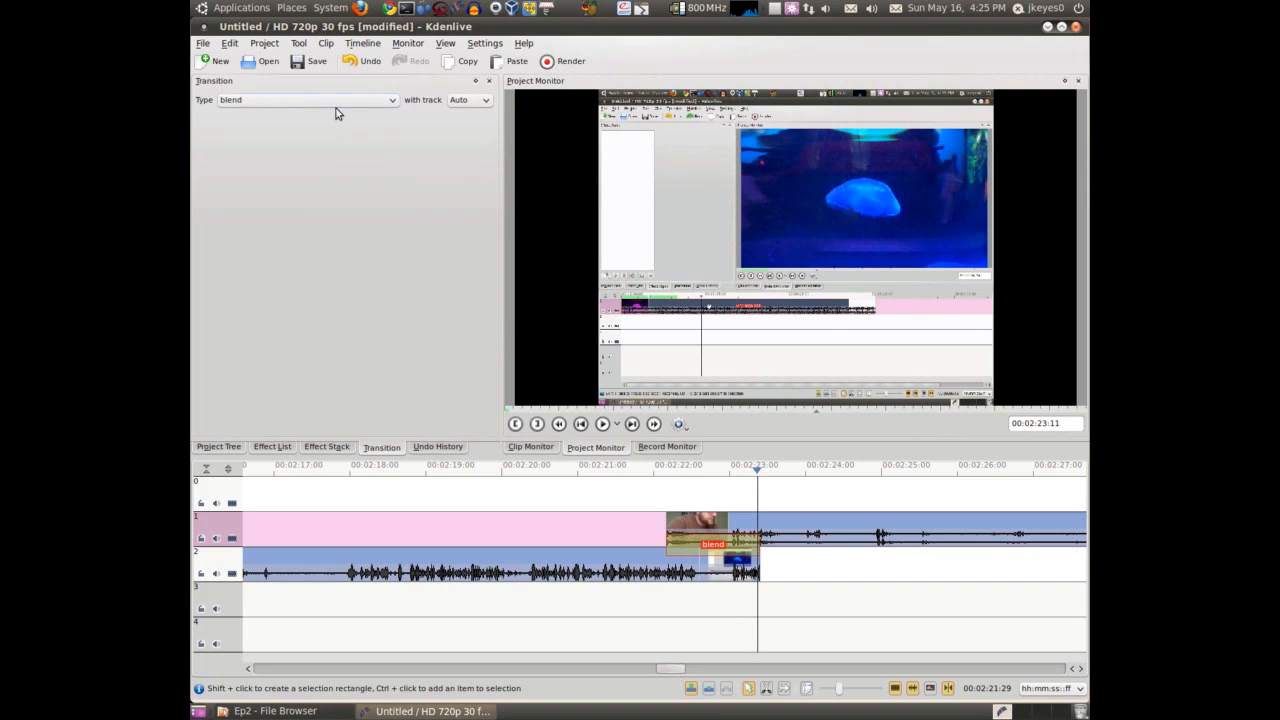
Change the transition type to burn and scrub through the overlap between the two clips
click(330, 100)
click(300, 186)
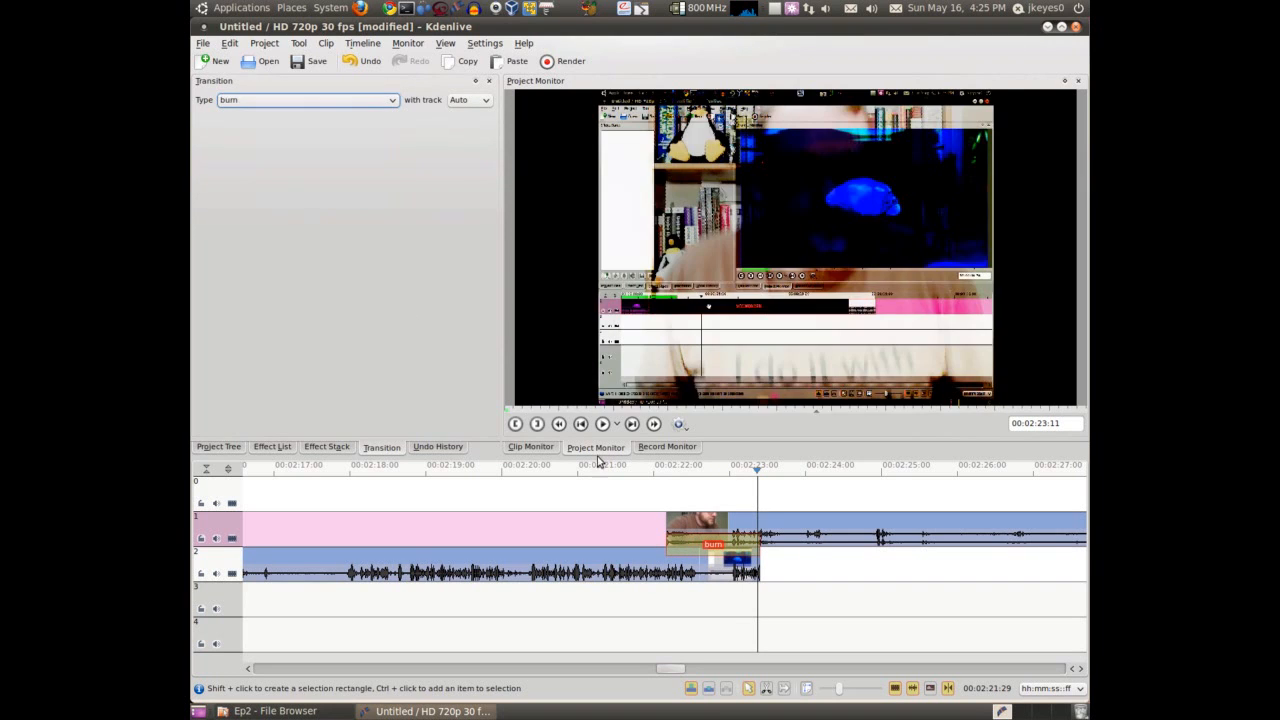
click(681, 499)
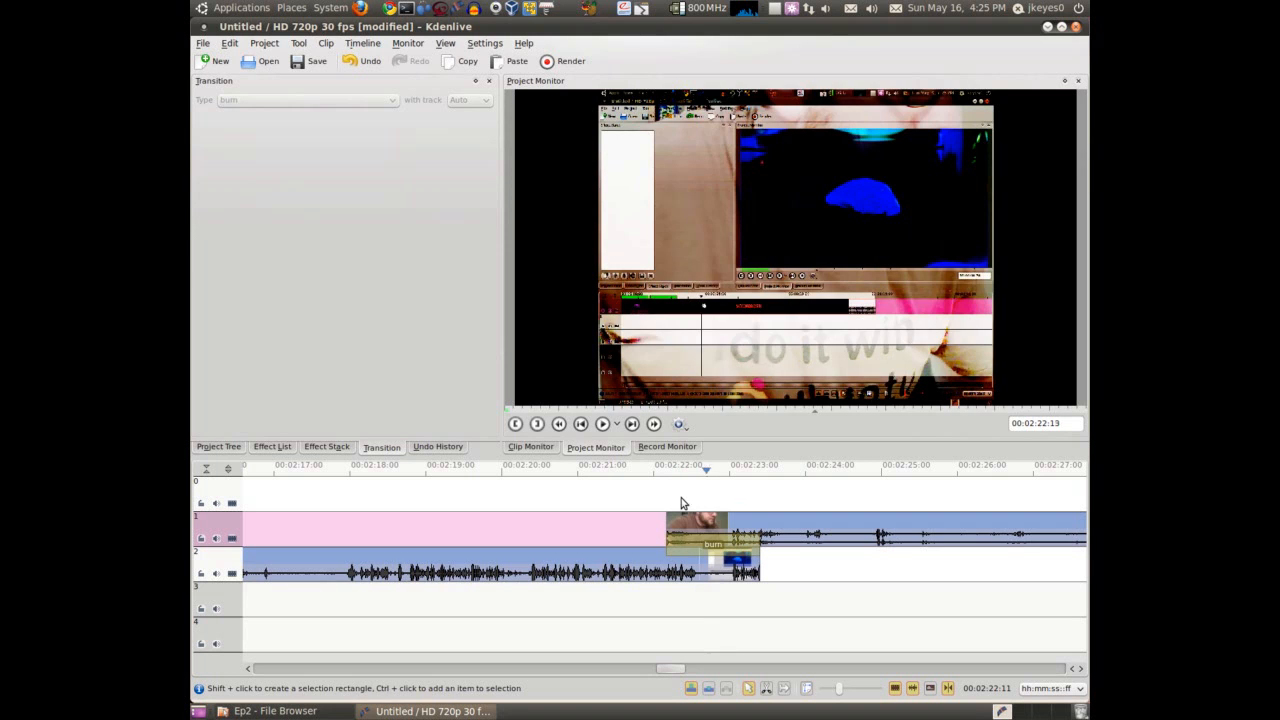
click(701, 540)
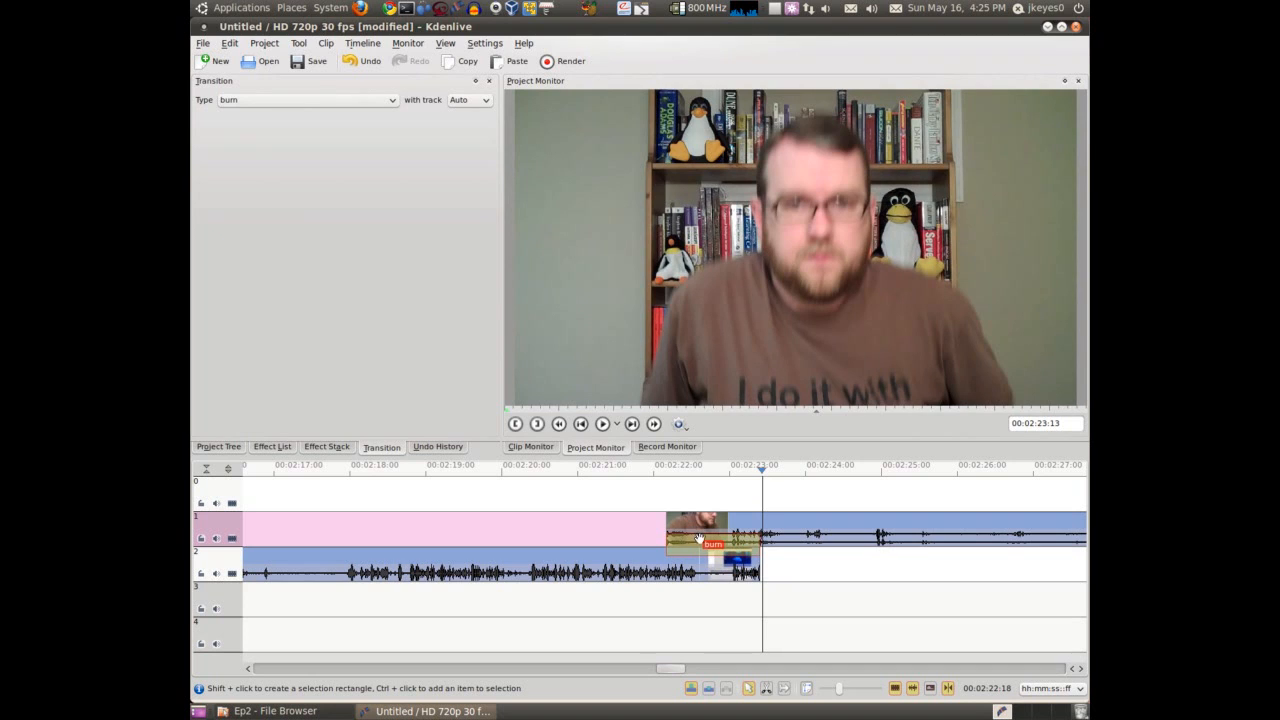
click(698, 524)
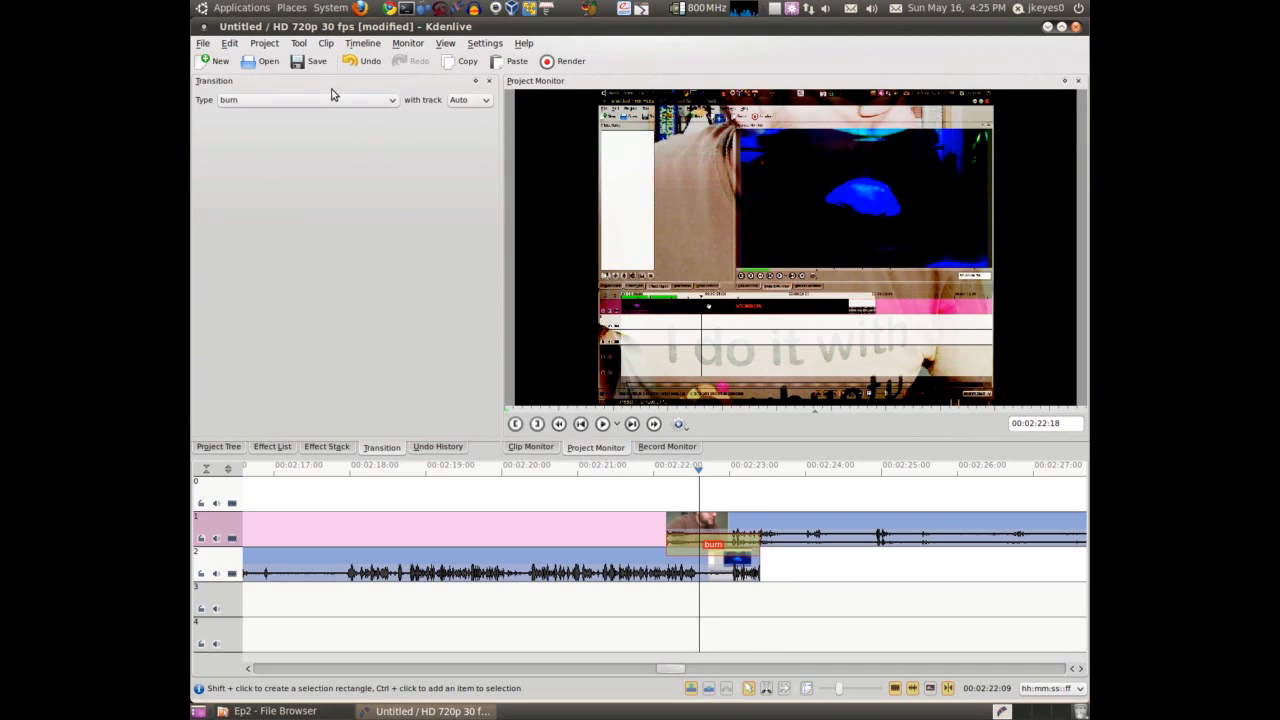
Try the softlight transition type across the overlap and switch the type to fader
click(338, 102)
scroll(280, 166, down, 7)
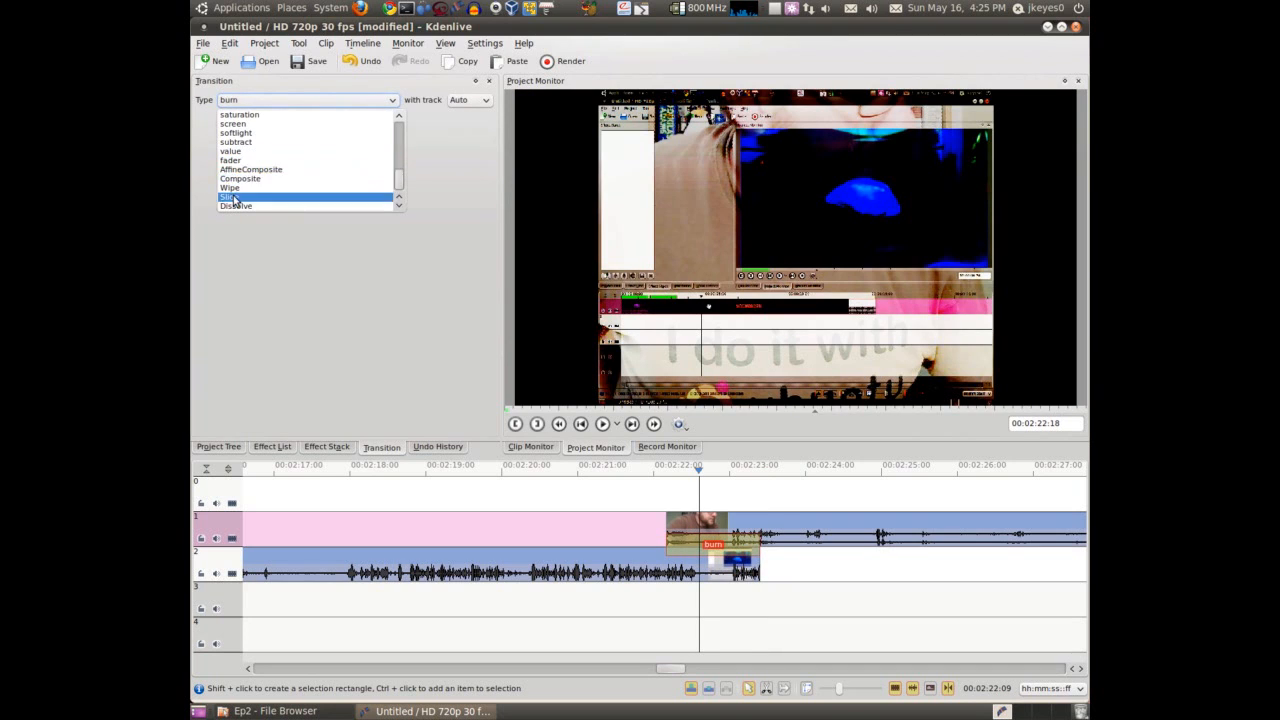
click(242, 142)
drag(688, 506, 740, 508)
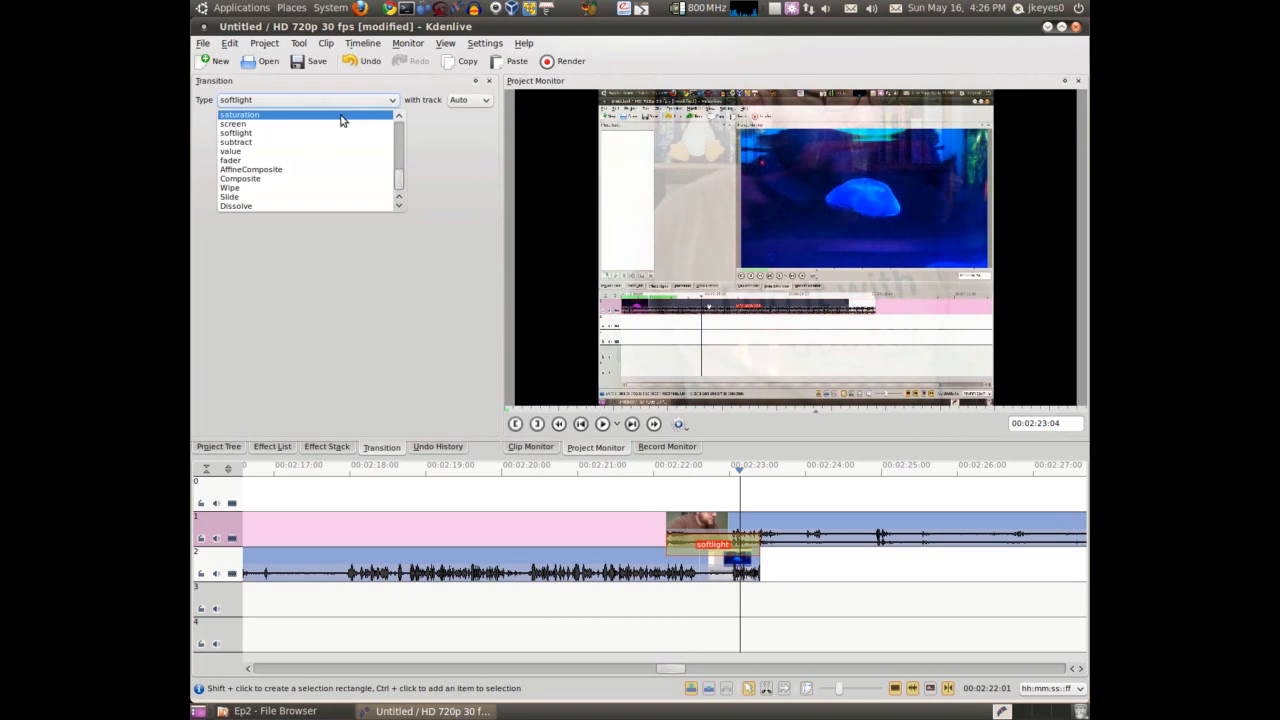
click(282, 161)
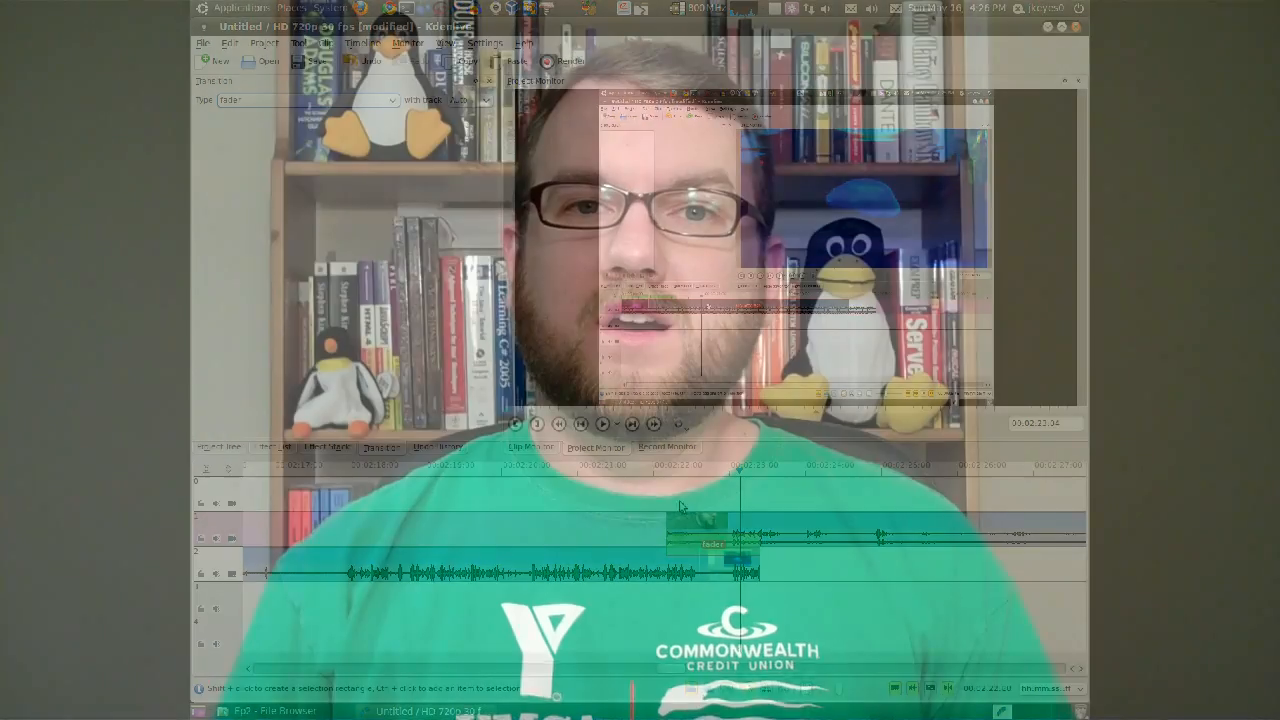